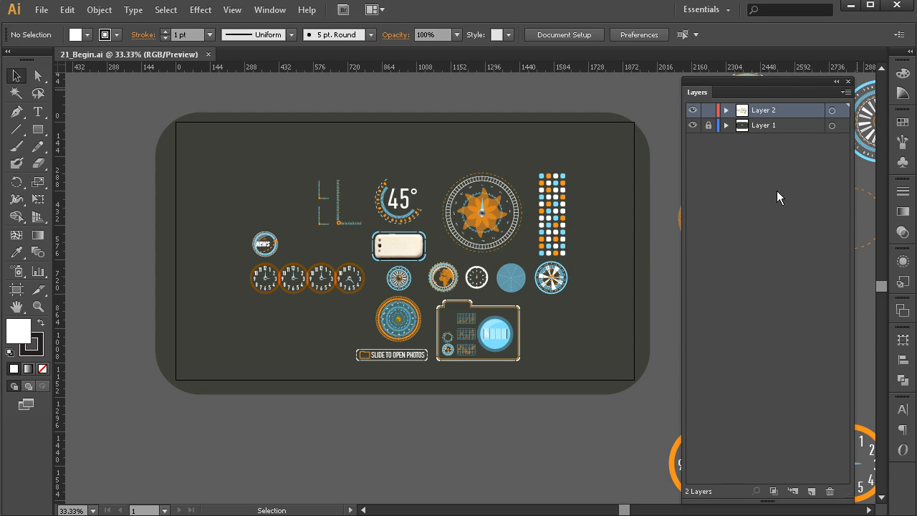
Expand Layer 2 in the Layers panel to list its contents.
left_click_drag(756, 88, 779, 88)
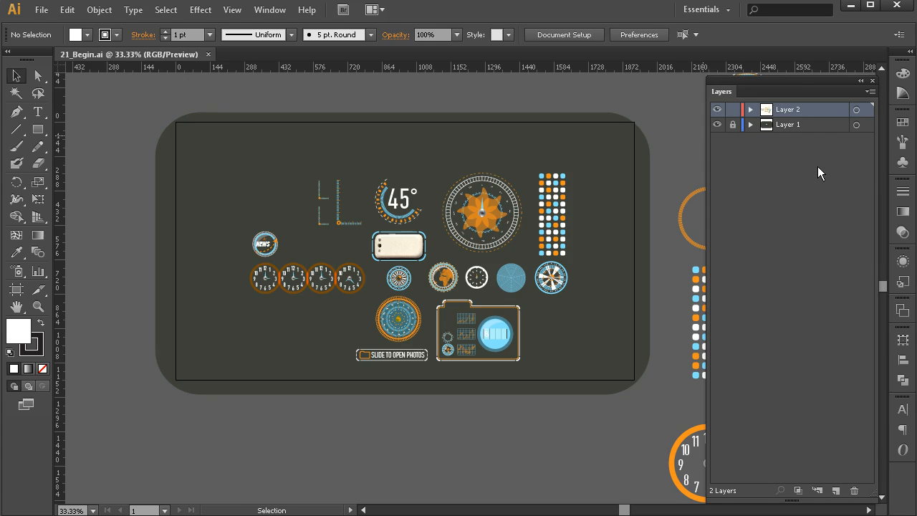
left_click(750, 109)
left_click_drag(872, 132, 890, 112)
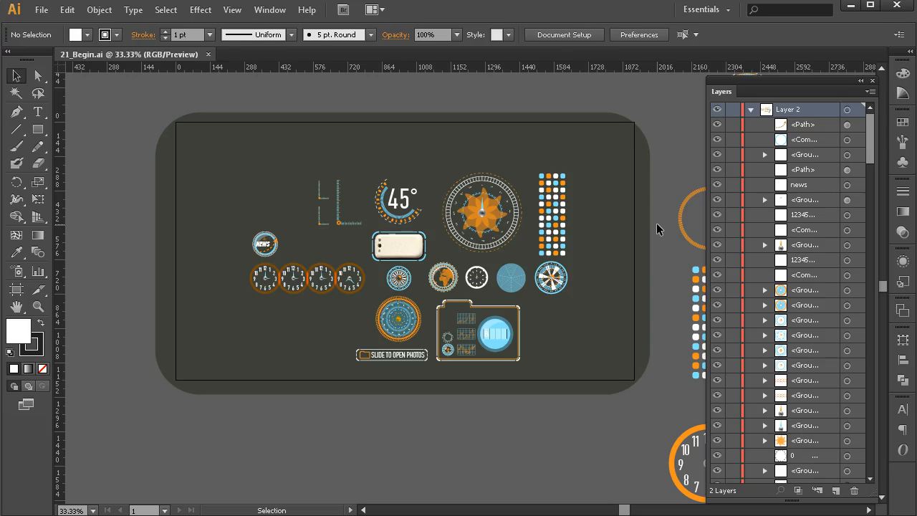
Select several artwork groups on the artboard one by one to inspect how they are grouped.
left_click(542, 201)
left_click(515, 206)
left_click(472, 208)
left_click(483, 177)
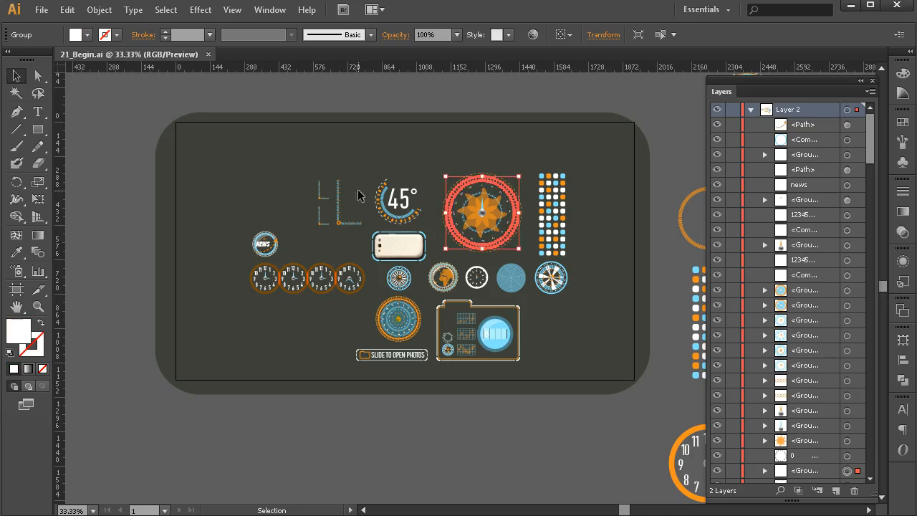
left_click(393, 201)
left_click(344, 202)
left_click(651, 122)
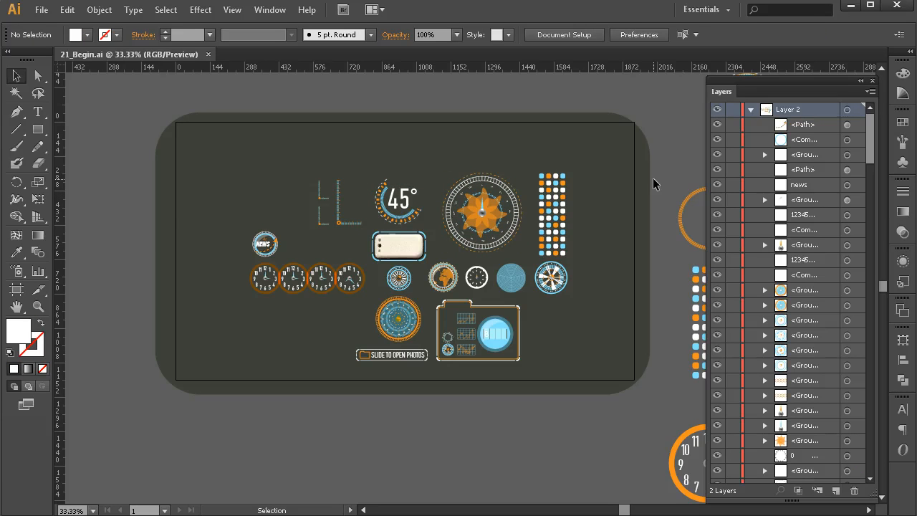
Zoom in on the radar dial and select its group to inspect it.
key("z")
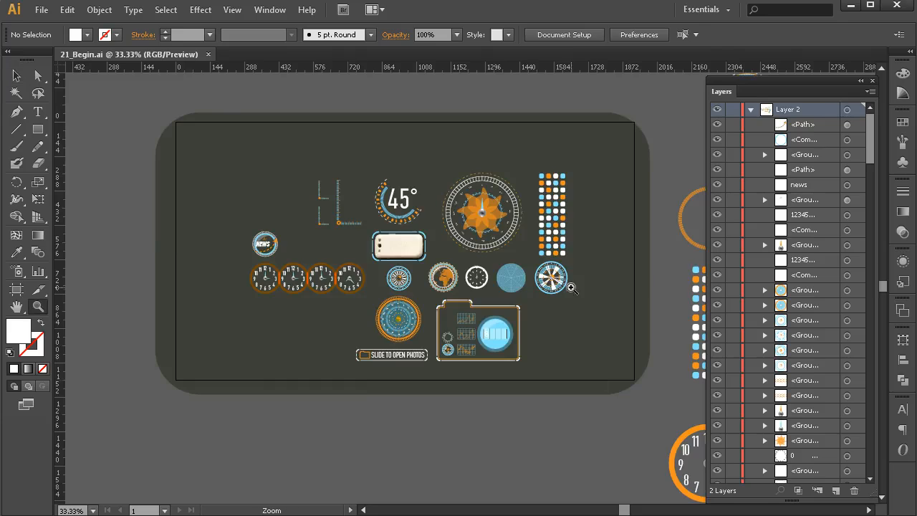
left_click(572, 288)
left_click(431, 265)
left_click(481, 303)
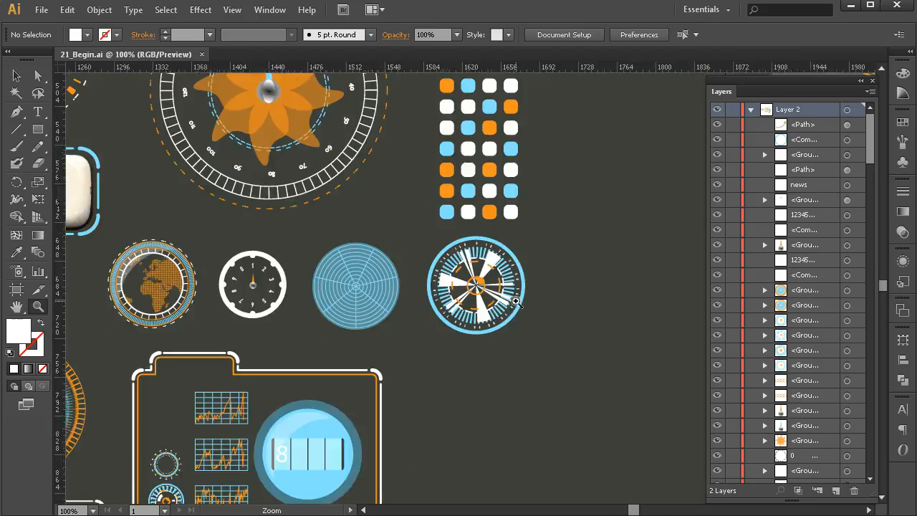
left_click(17, 75)
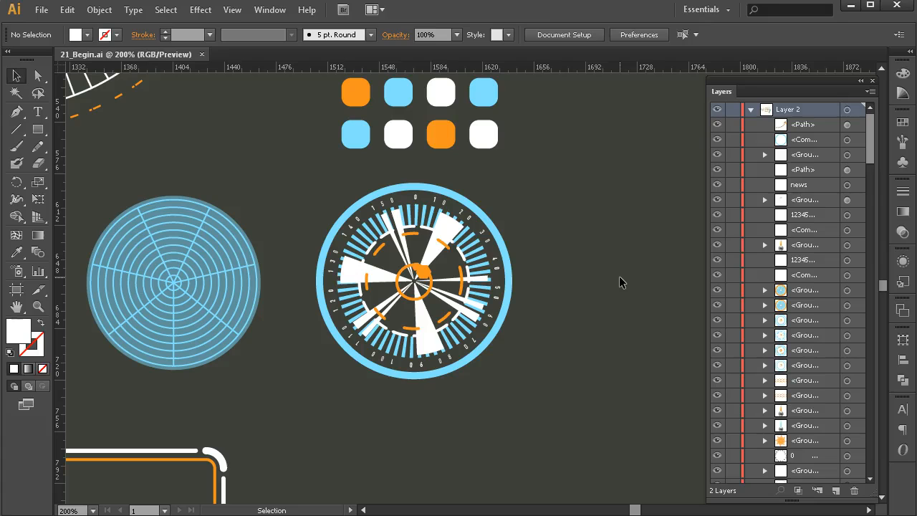
left_click(399, 228)
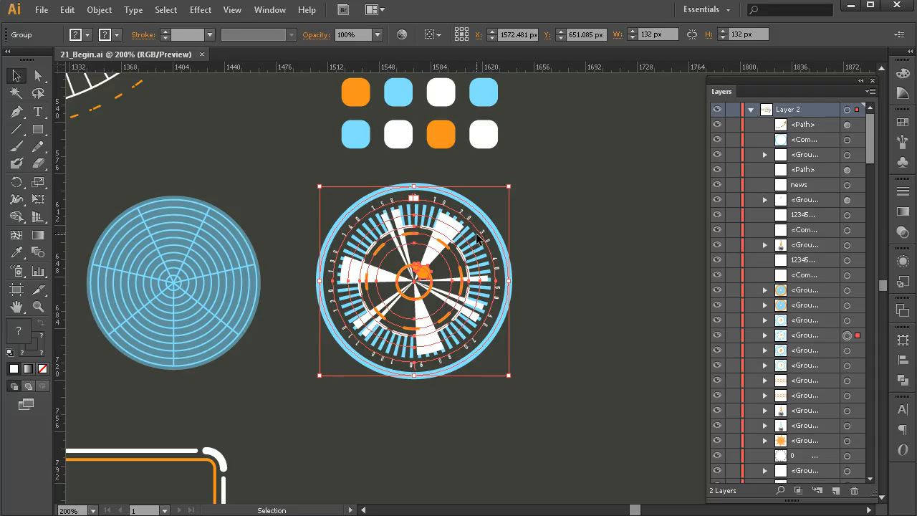
left_click(596, 331)
Pan across the artwork to examine the clock faces and ruler graphics.
key("space")
left_click_drag(259, 351, 547, 347)
mouse_move(169, 346)
left_mouse_down()
mouse_move(424, 318)
mouse_move(391, 313)
left_mouse_up()
left_click_drag(223, 333, 408, 361)
left_click_drag(263, 350, 478, 346)
left_click_drag(364, 339, 479, 344)
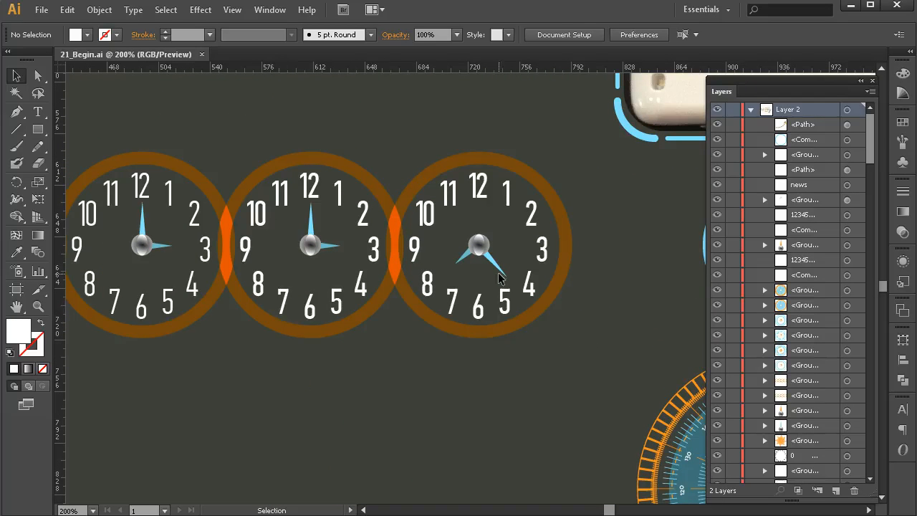
left_click_drag(345, 346, 505, 351)
left_click_drag(429, 349, 553, 354)
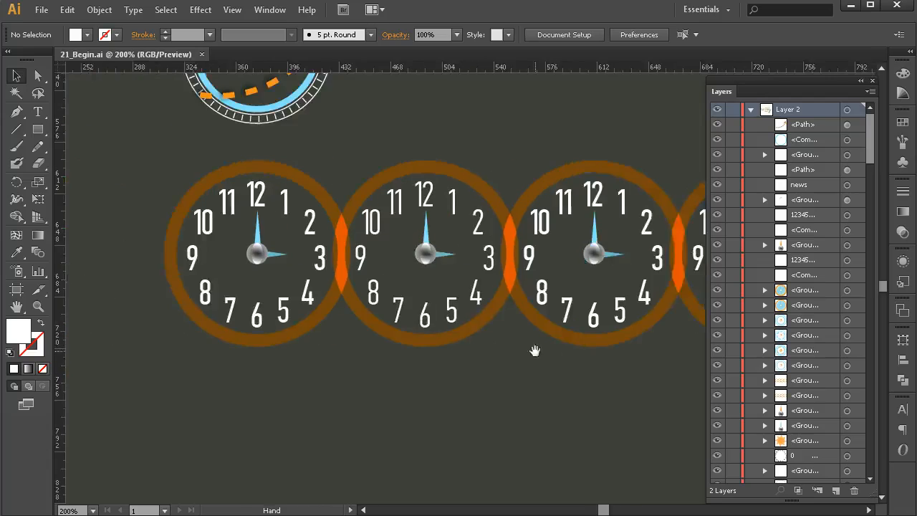
left_click_drag(502, 337, 272, 350)
left_click_drag(324, 312, 438, 356)
left_click_drag(447, 173, 423, 268)
left_click_drag(498, 204, 336, 283)
mouse_move(403, 232)
left_mouse_down()
mouse_move(264, 351)
mouse_move(311, 381)
mouse_move(369, 378)
left_mouse_up()
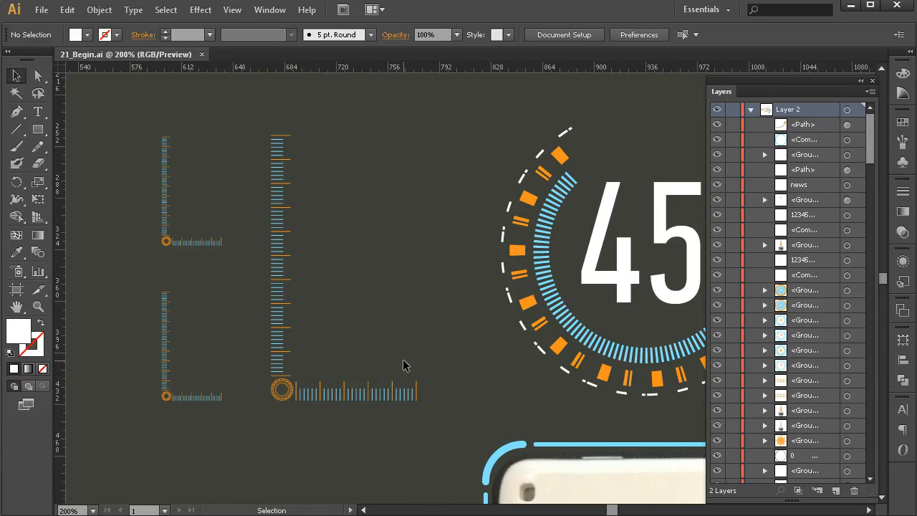
Select each ruler graphic in turn to check its grouping.
left_click(291, 396)
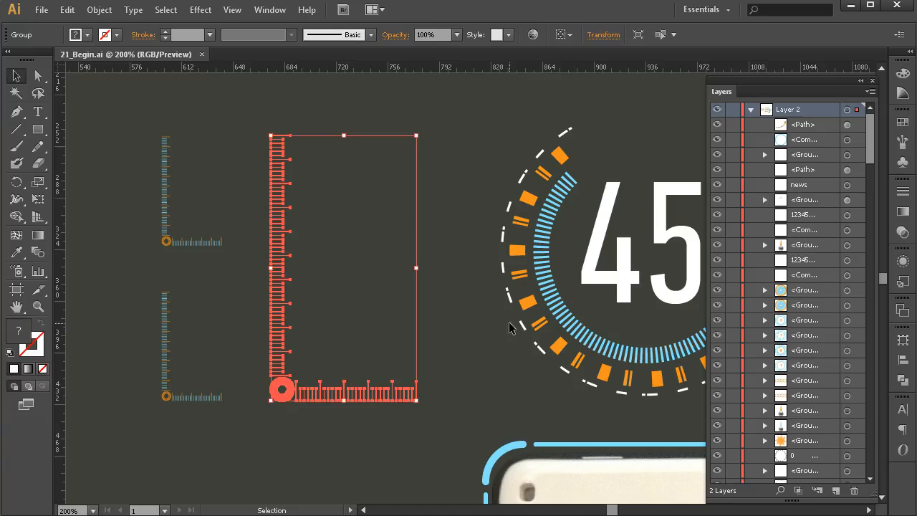
left_click(219, 243)
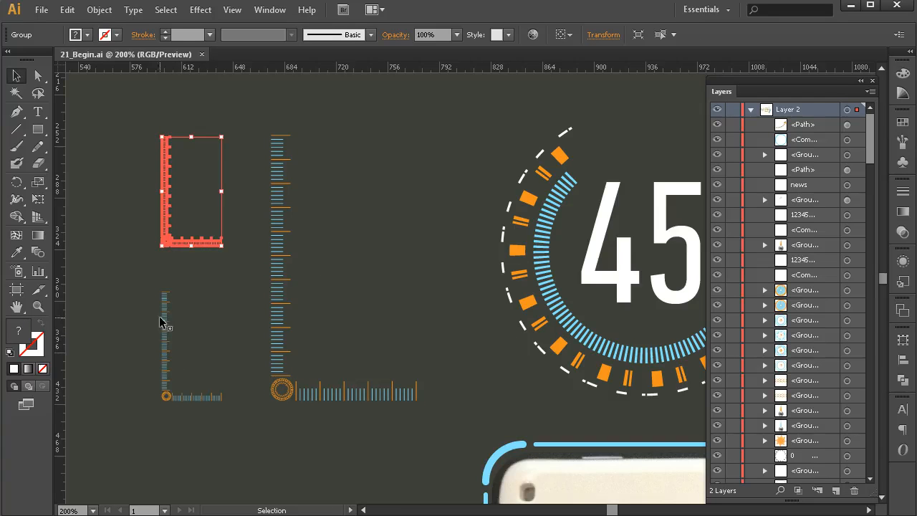
left_click(164, 320)
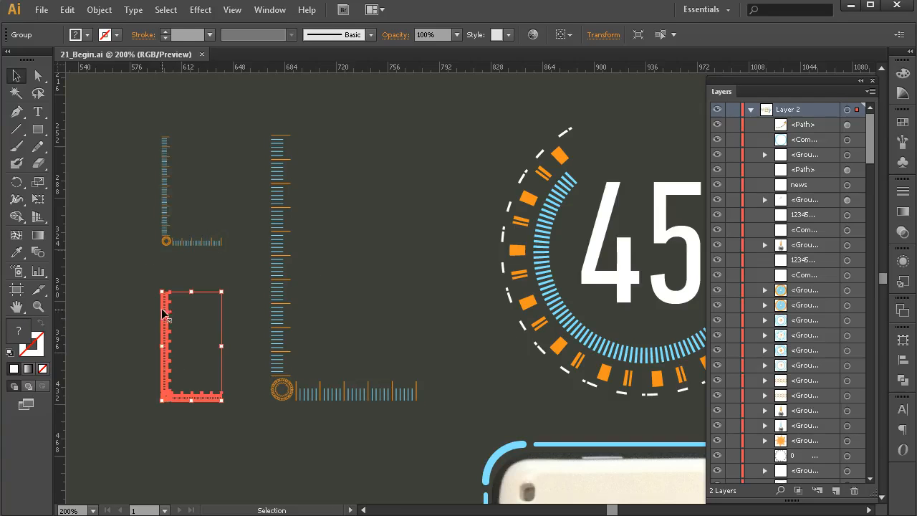
left_click(276, 256)
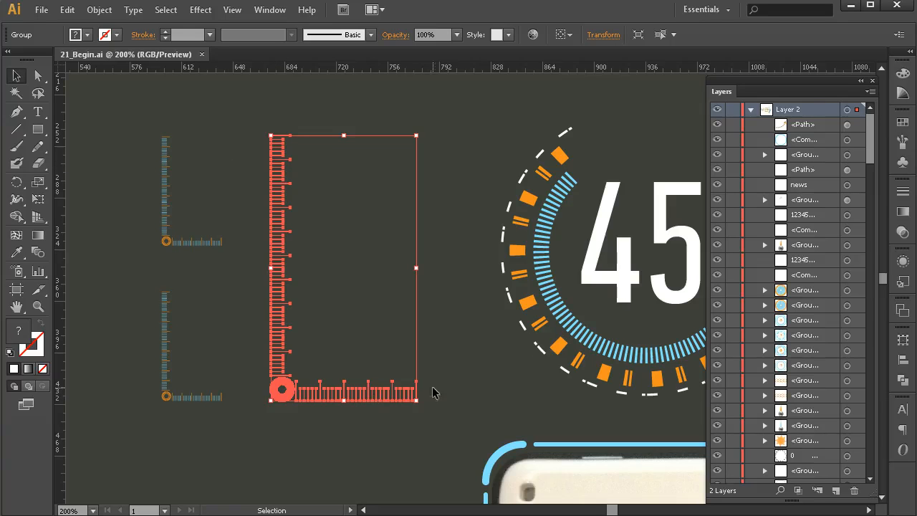
left_click(491, 337)
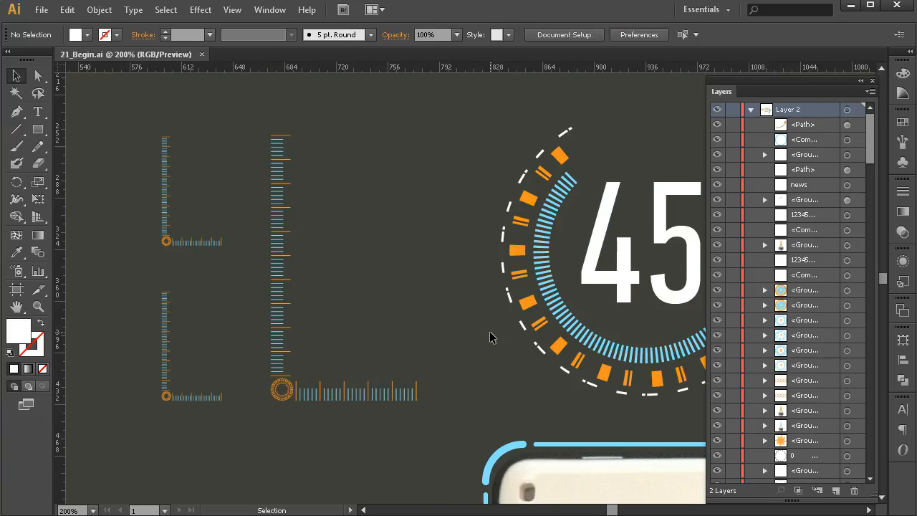
Select the 45° text and its surrounding gauge group to inspect their structure.
left_click_drag(523, 360, 468, 355)
left_click_drag(357, 322, 141, 253)
left_click(397, 177)
left_click_drag(268, 160, 324, 247)
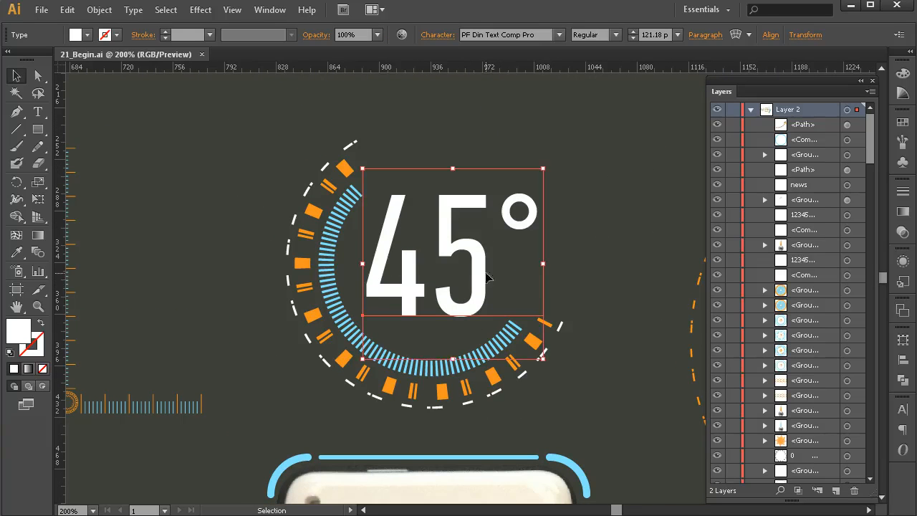
left_click(324, 247)
left_click(313, 212)
left_click(306, 188)
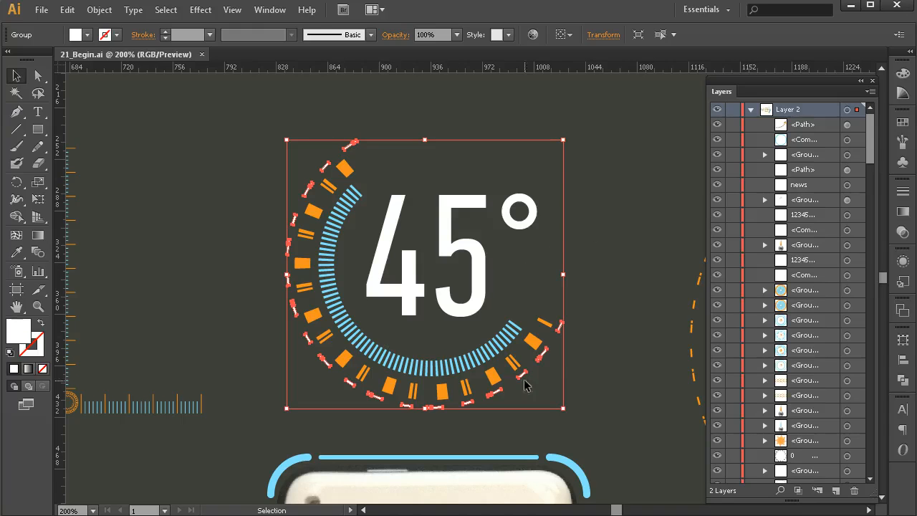
left_click(612, 235)
left_click_drag(608, 302, 210, 253)
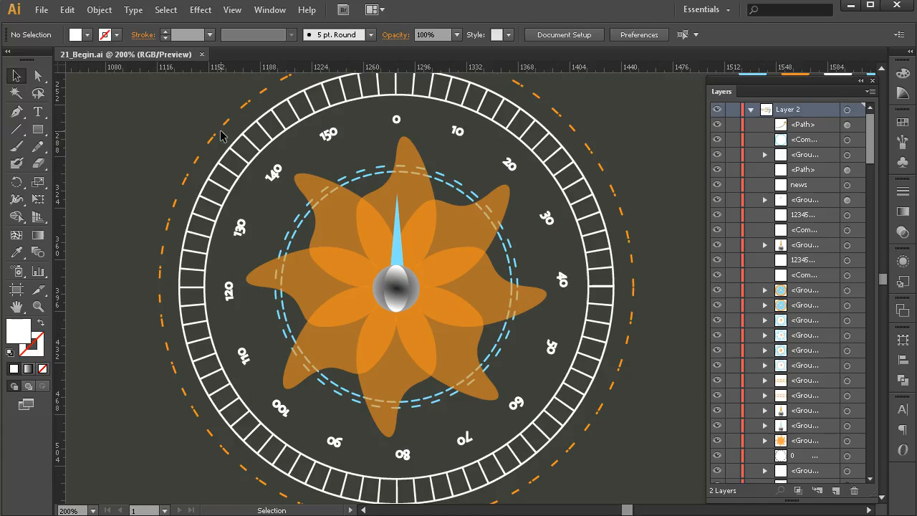
Select the compass's number text, dashed rings, flower shape and needle group one at a time.
left_click(277, 136)
left_click(274, 170)
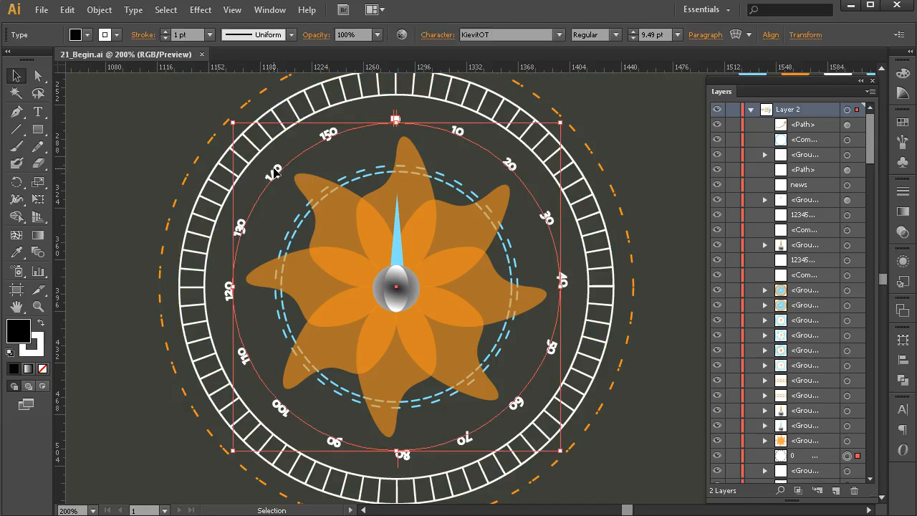
left_click(215, 134)
left_click(308, 214)
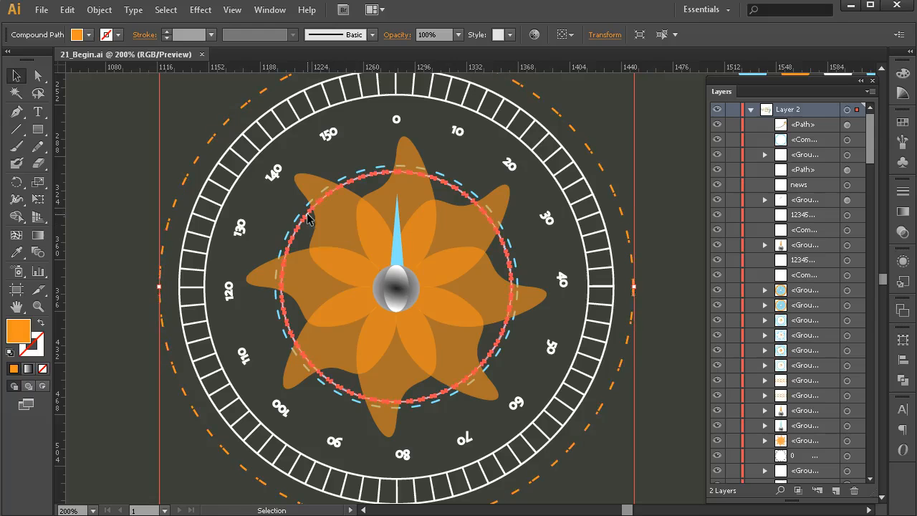
left_click(460, 187)
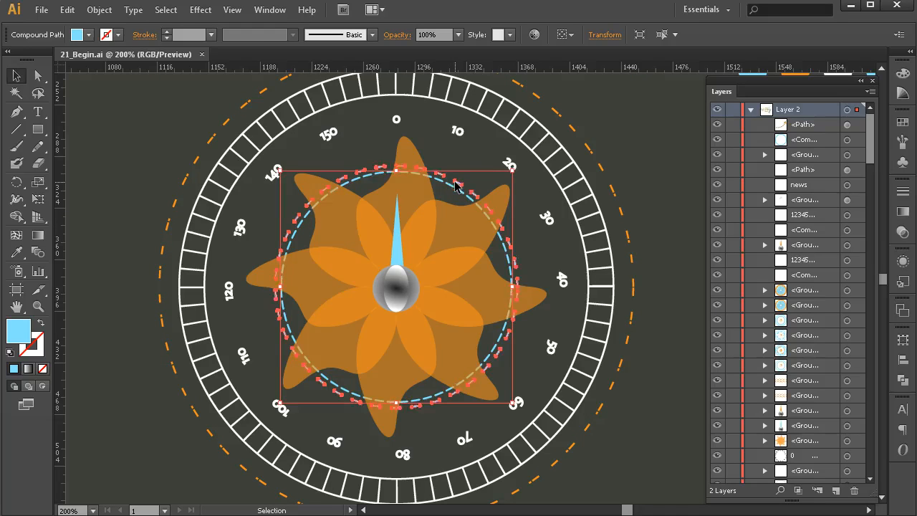
left_click(405, 155)
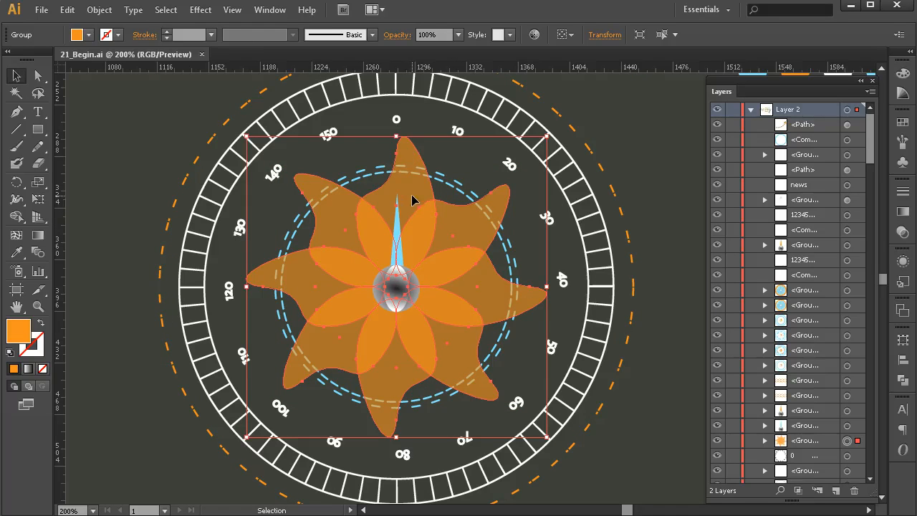
left_click(396, 237)
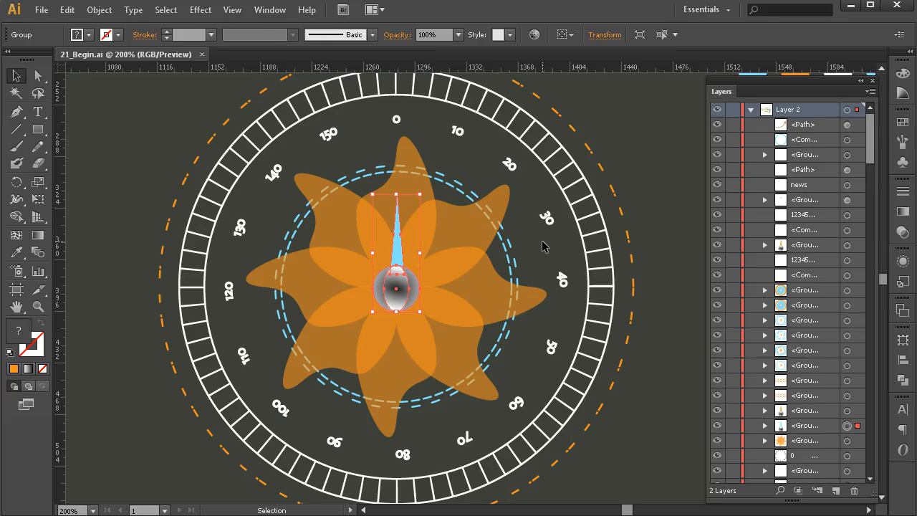
Select the compass needle's blue pointer path on its own.
key("ctrl")
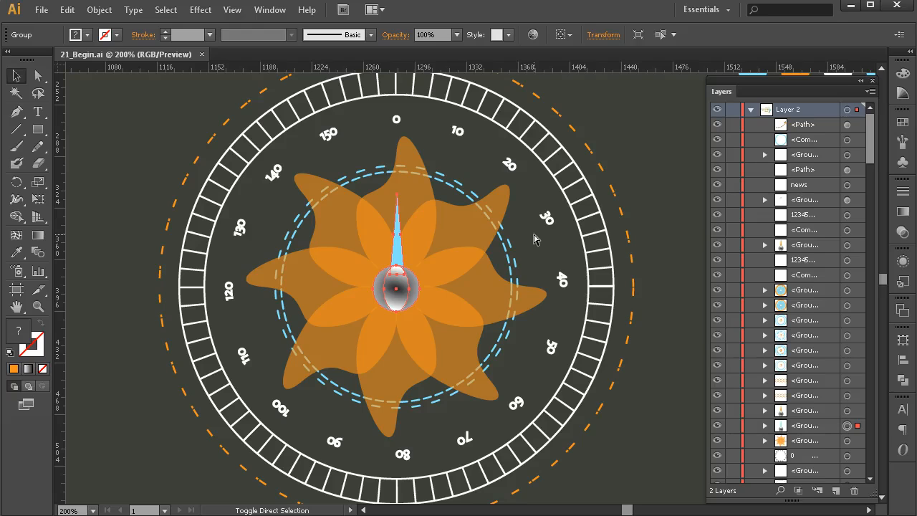
left_click(536, 248)
left_click(399, 252)
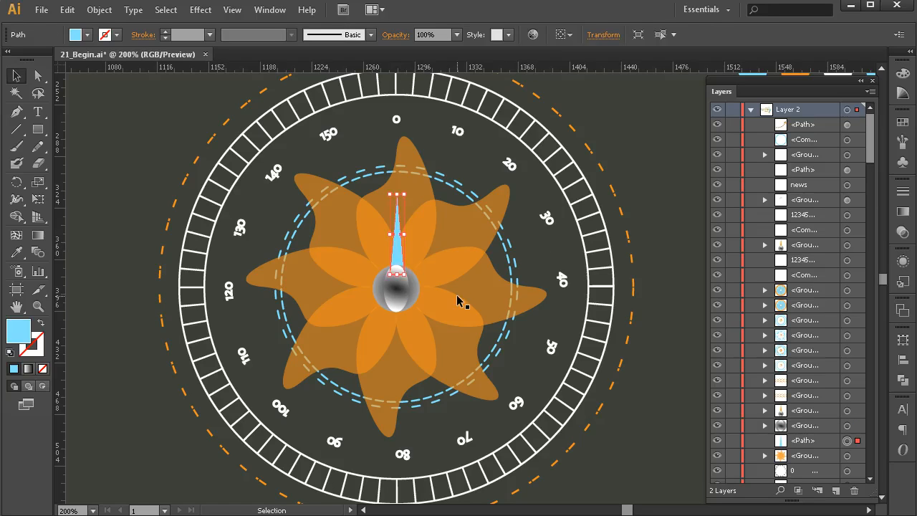
left_click(546, 258)
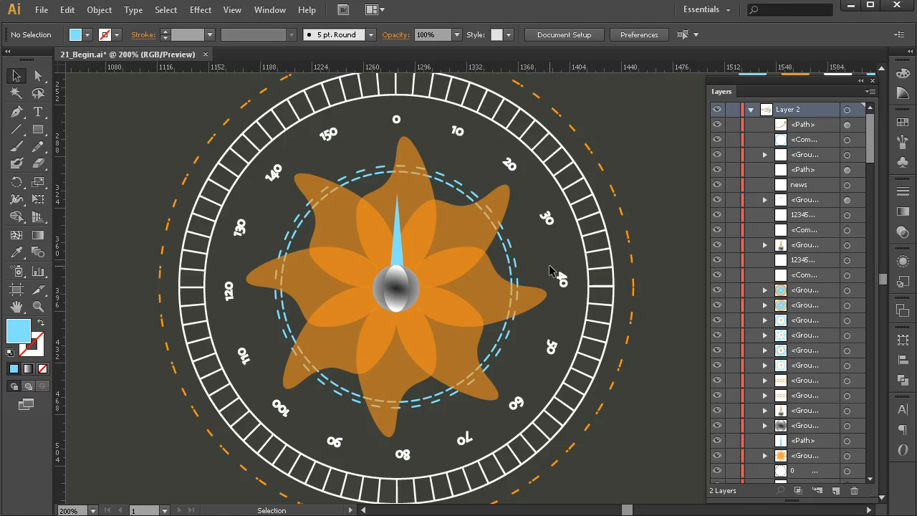
Zoom in on the radar dial, select it and ungroup it.
scroll(616, 290, "down", 3)
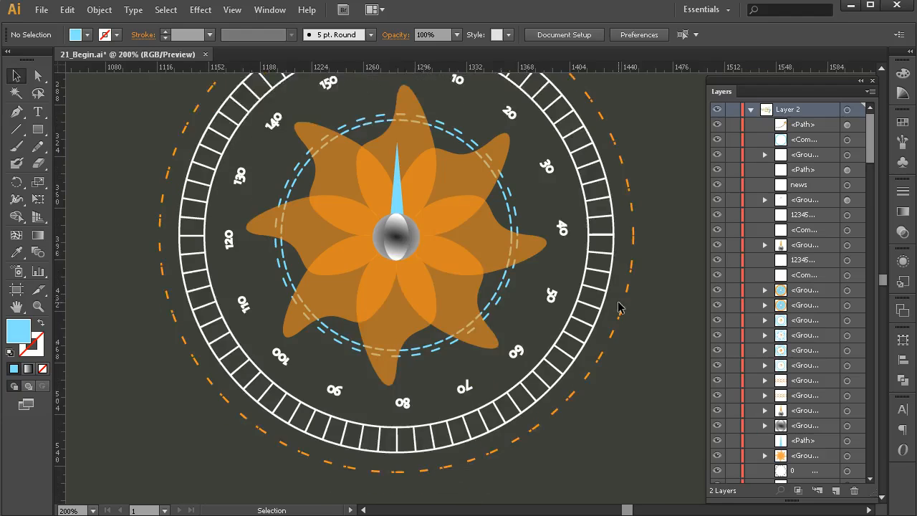
key("z")
left_click(605, 343, "alt")
left_click(578, 347, "alt")
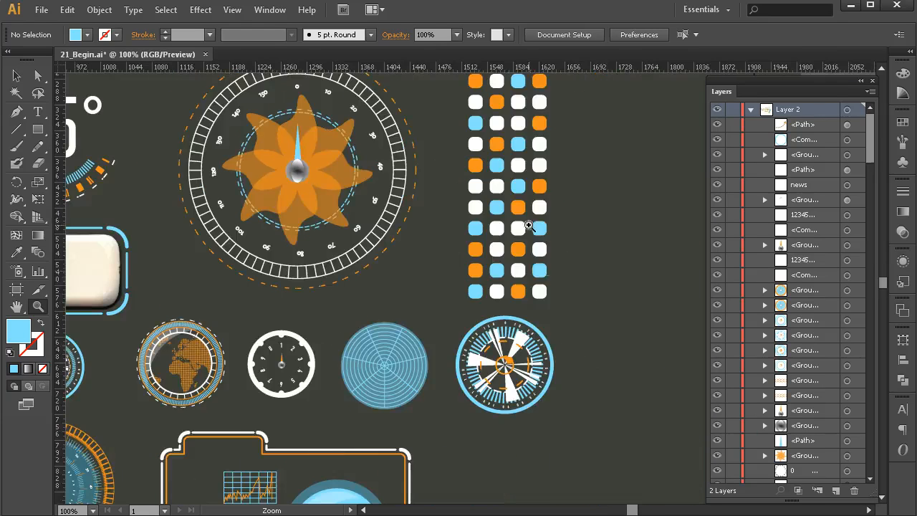
left_click(529, 226)
left_click(478, 392)
left_click(475, 424)
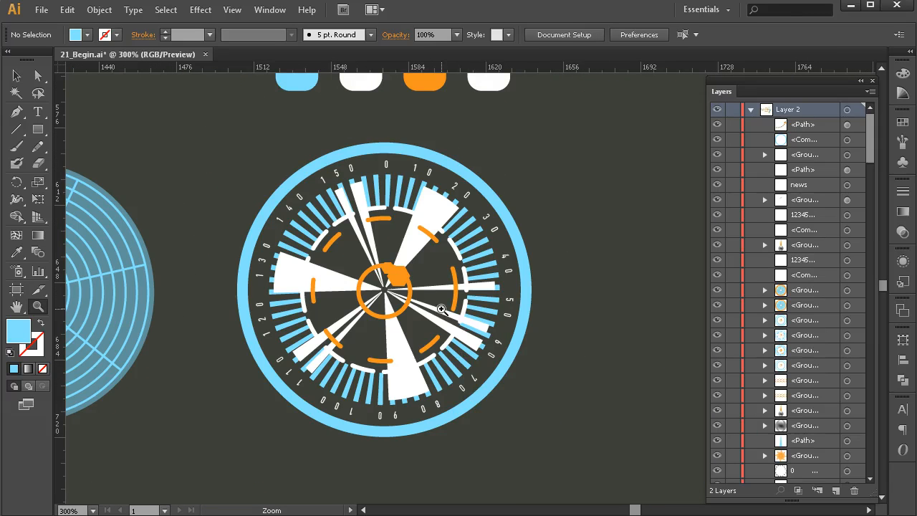
key("v")
left_click_drag(569, 203, 363, 440)
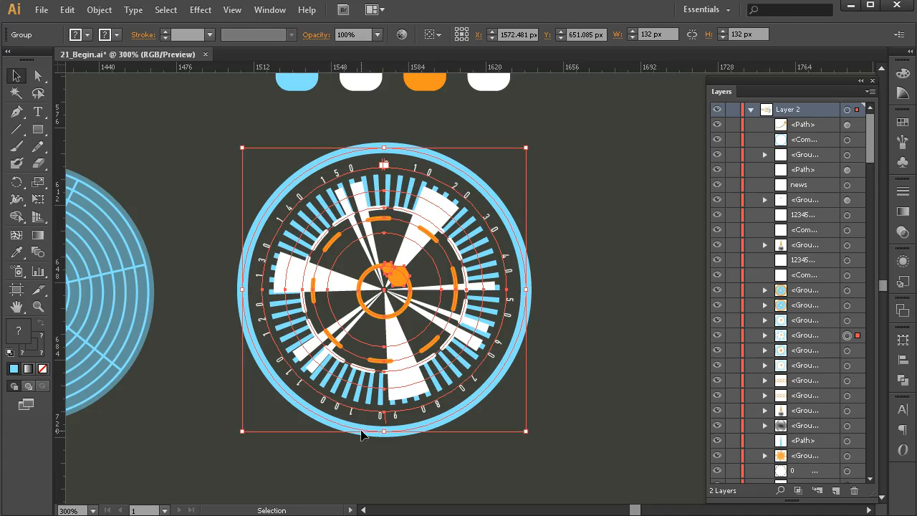
key("ctrl+shift+g")
key("ctrl+shift+a")
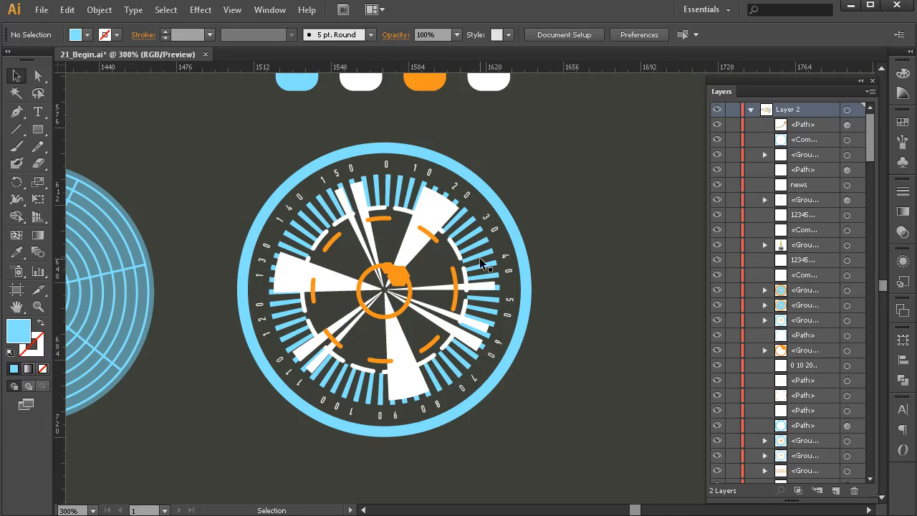
Select individual parts of the ungrouped dial and the neighbouring blue grid circle.
left_click(466, 276)
left_click(483, 265)
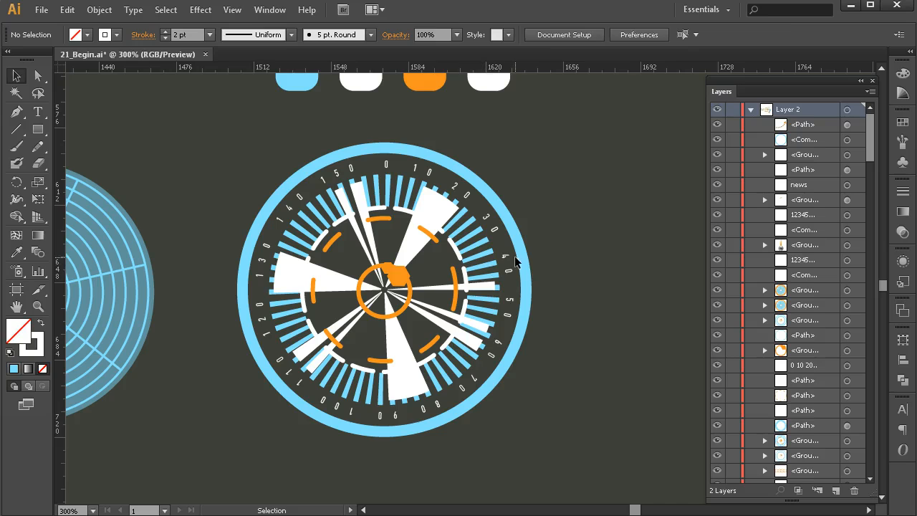
left_click(516, 261)
left_click(565, 251)
left_click_drag(565, 251, 504, 282)
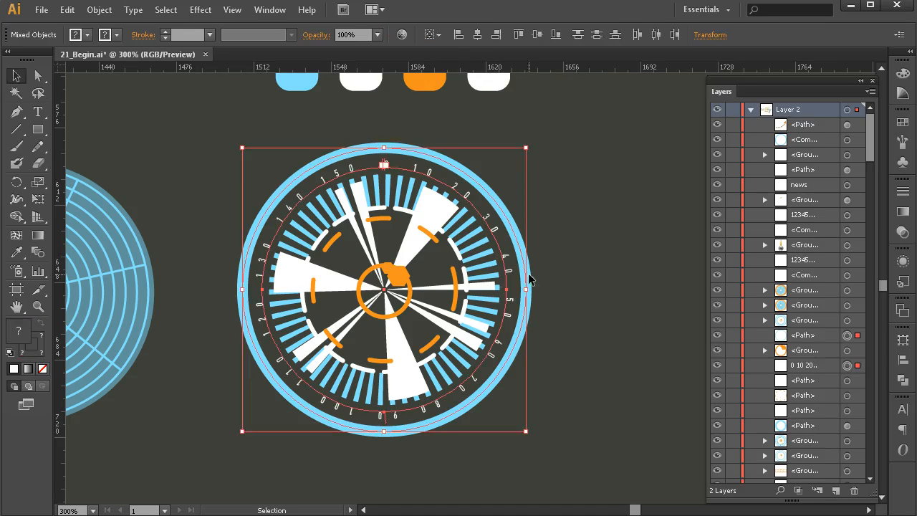
left_click(607, 258)
left_click(523, 260)
left_click(210, 318)
scroll(211, 312, "left", 5)
left_click(390, 260)
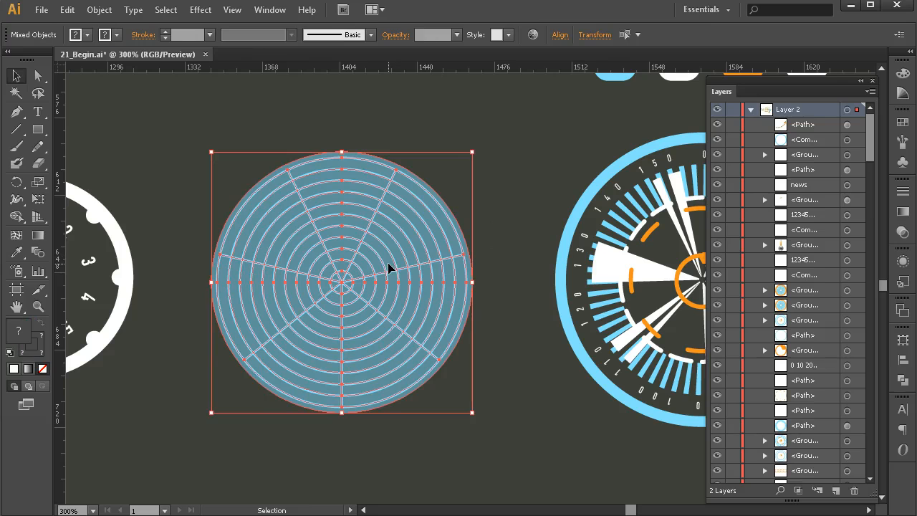
Select the whole compass dial and ungroup it.
key("ctrl+c")
left_click_drag(266, 294, 492, 281)
left_click(370, 177)
left_click_drag(342, 306, 437, 311)
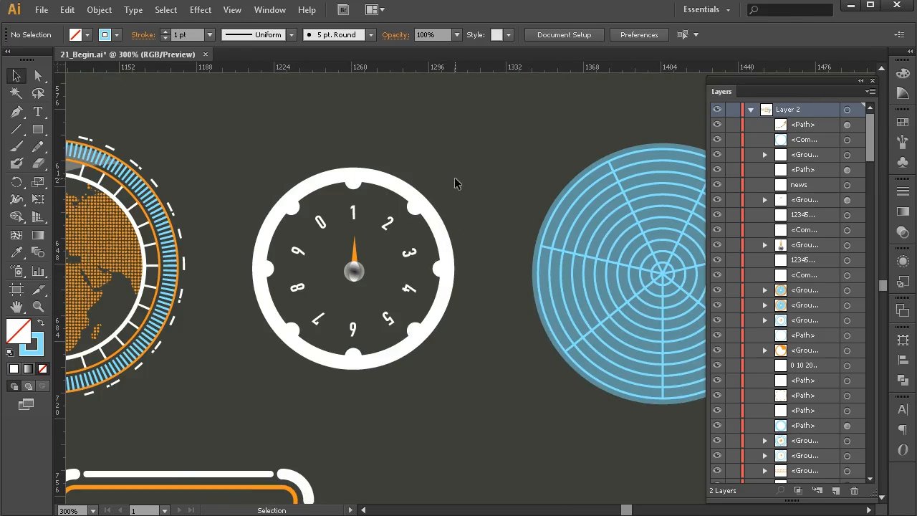
left_click_drag(459, 142, 236, 386)
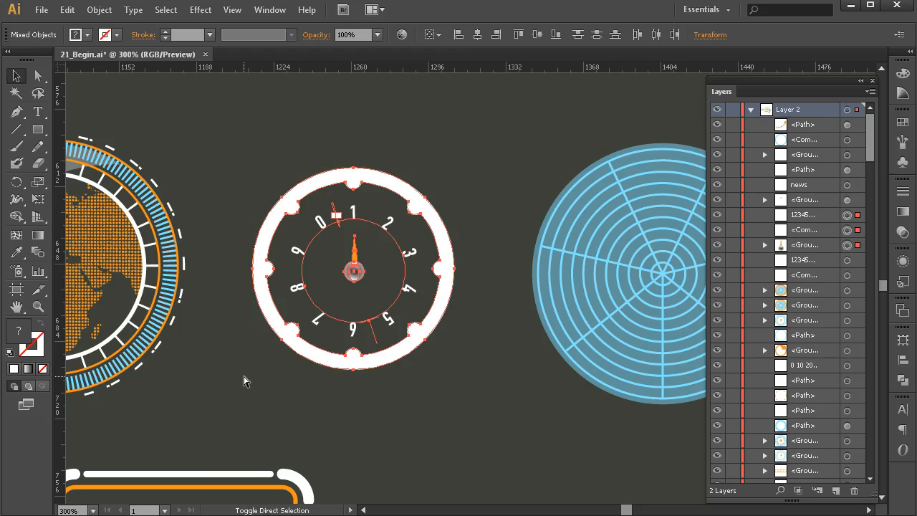
key("ctrl+shift+g")
Select the compass's needle group and its number text separately.
left_click(444, 423)
left_click(358, 273)
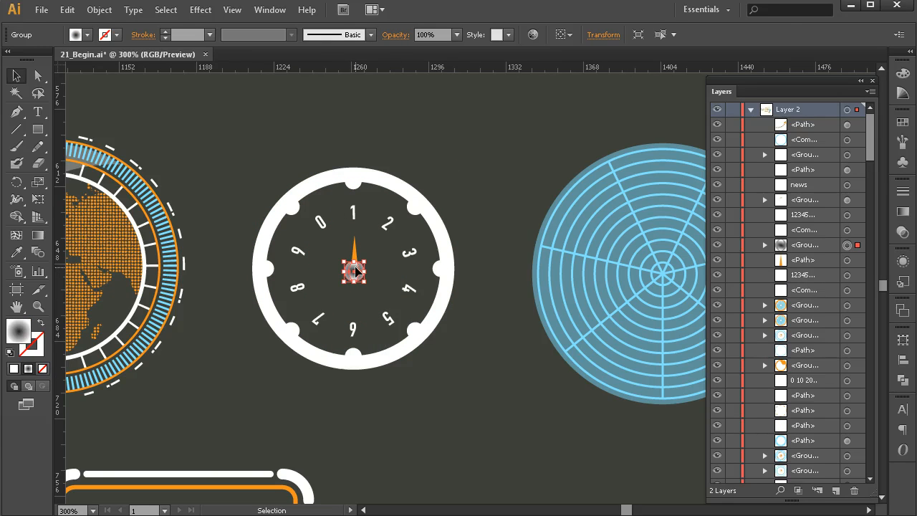
left_click(406, 288)
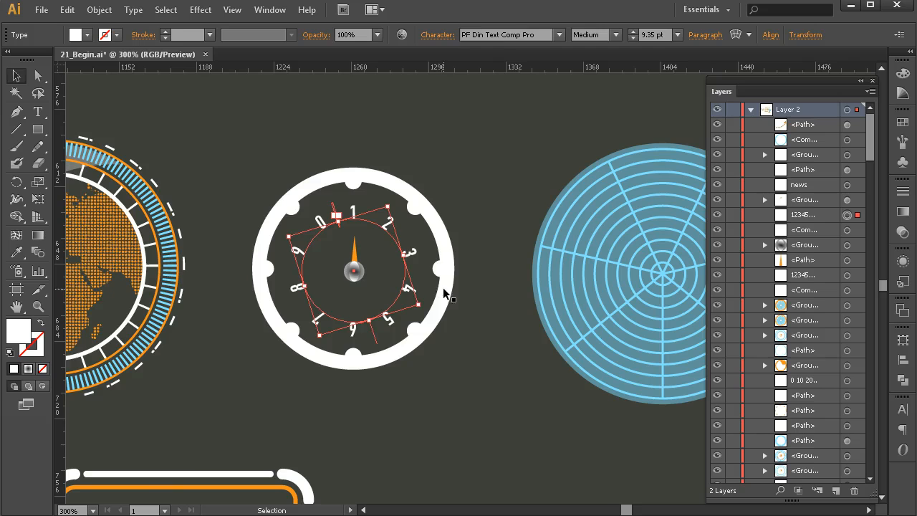
left_click(443, 294)
Drag the globe's clipped earth map out of place and undo the move.
left_click_drag(201, 339, 317, 342)
left_click_drag(229, 334, 361, 322)
left_click_drag(239, 321, 335, 334)
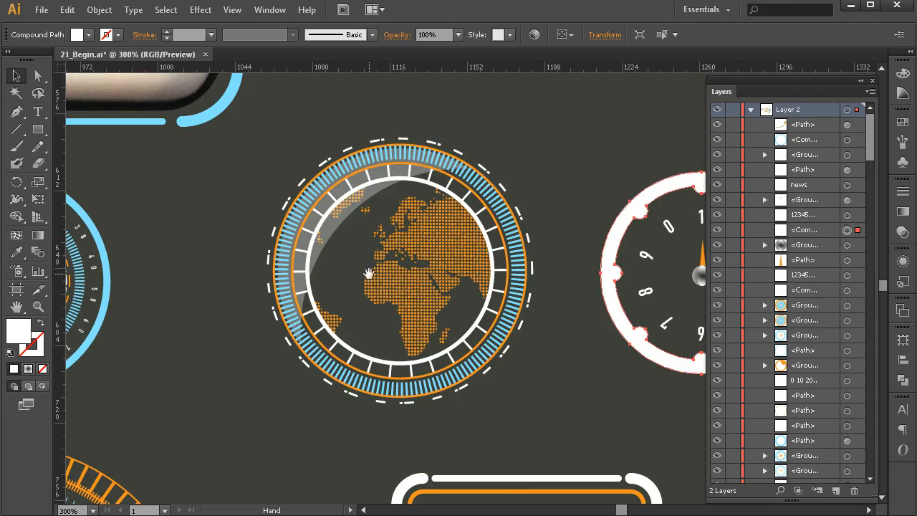
left_click(403, 253)
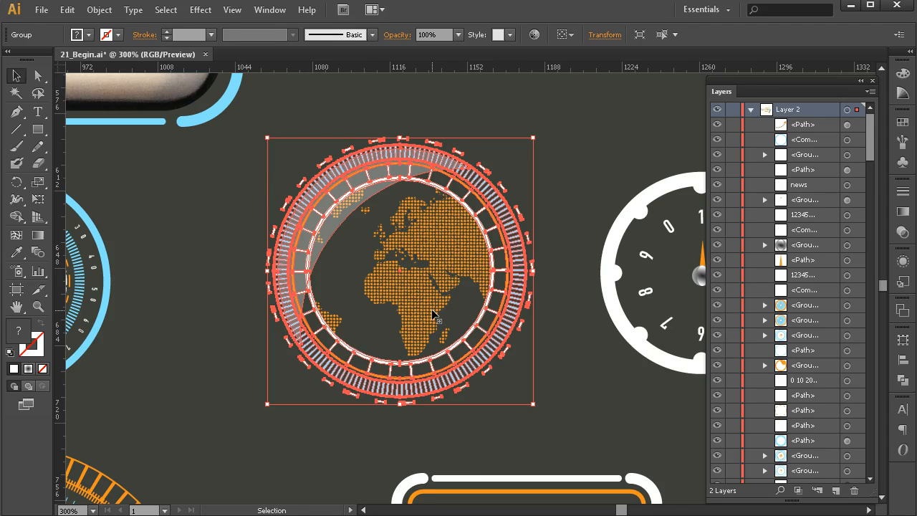
left_click(566, 172)
left_click_drag(464, 241, 504, 240)
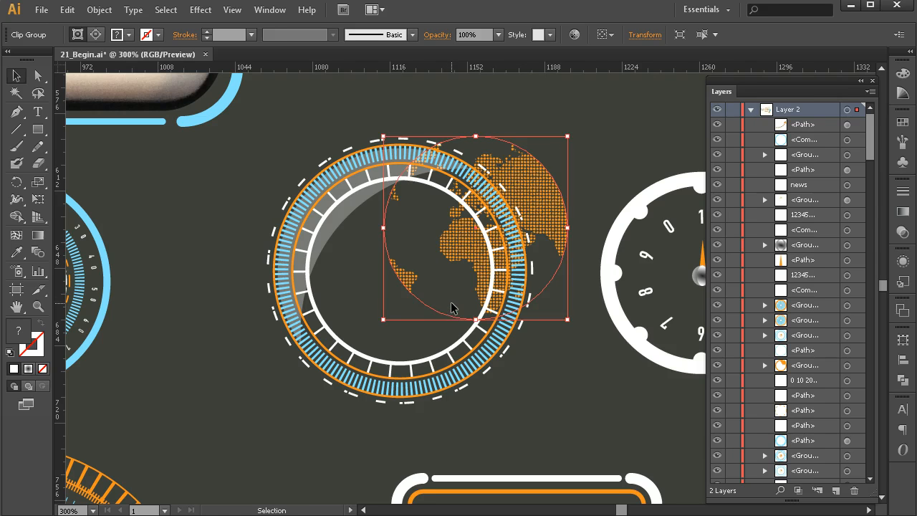
key("ctrl+z")
Ungroup the globe and select its outer ring and compound path parts.
left_click(509, 238)
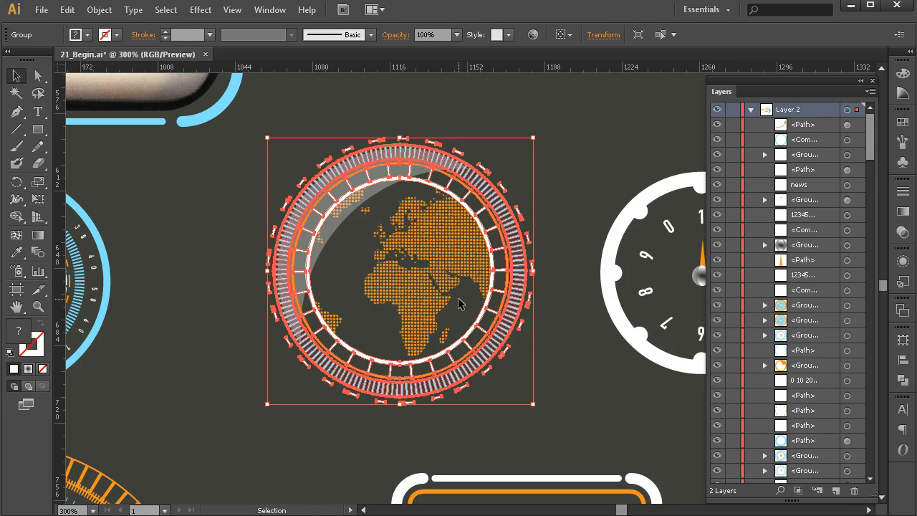
key("ctrl")
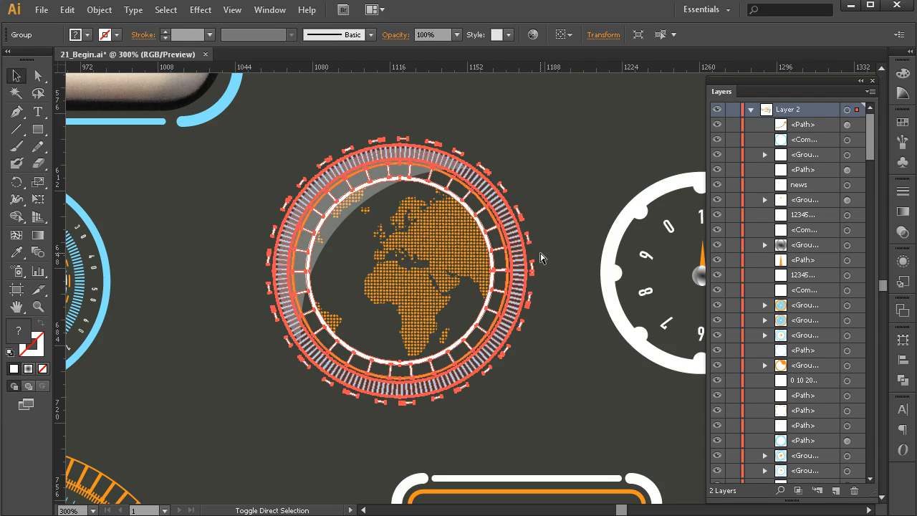
key("ctrl+shift+g")
left_click(592, 209)
left_click(511, 221)
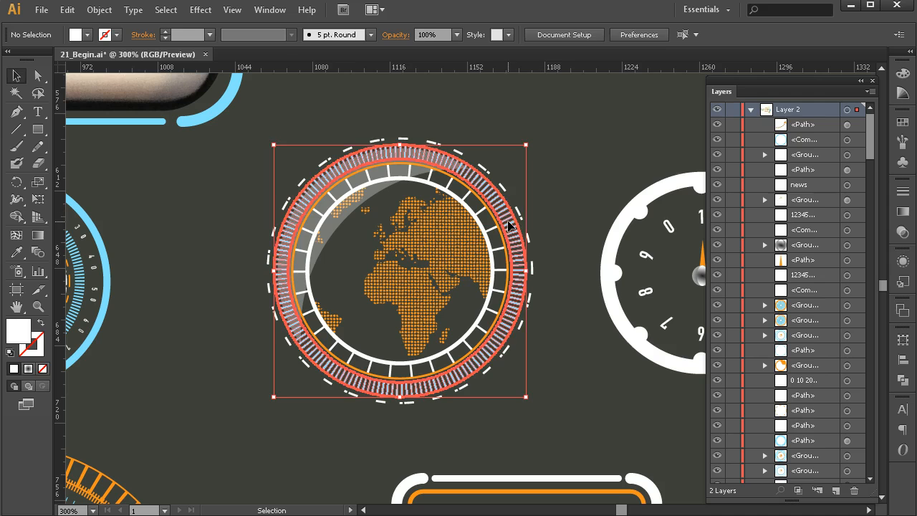
left_click(529, 254)
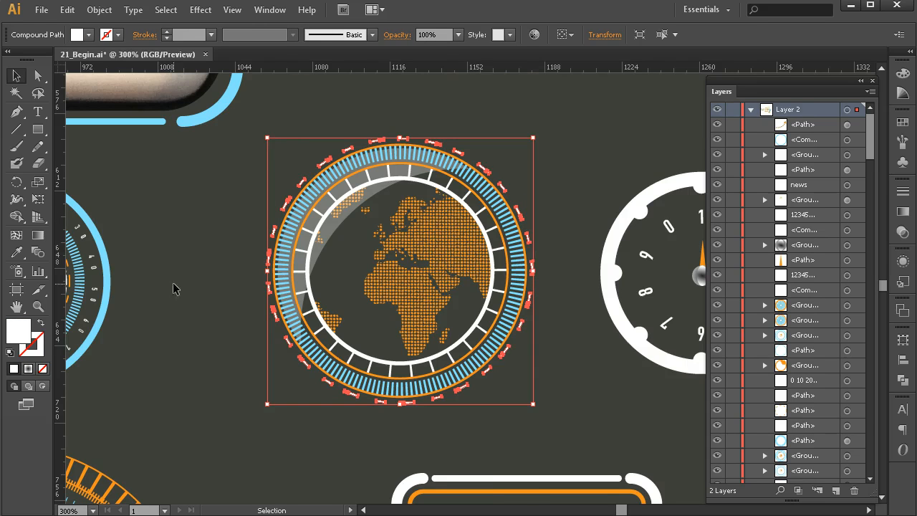
Select the small radar dial with the white spokes and ungroup it.
left_click_drag(139, 298, 535, 273)
left_click(424, 240)
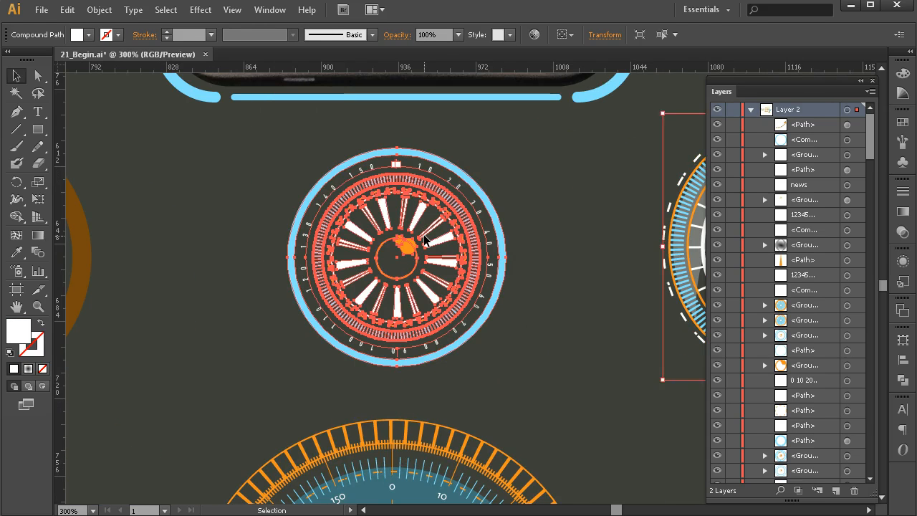
key("ctrl+shift+g")
left_click(553, 213)
left_click(474, 220)
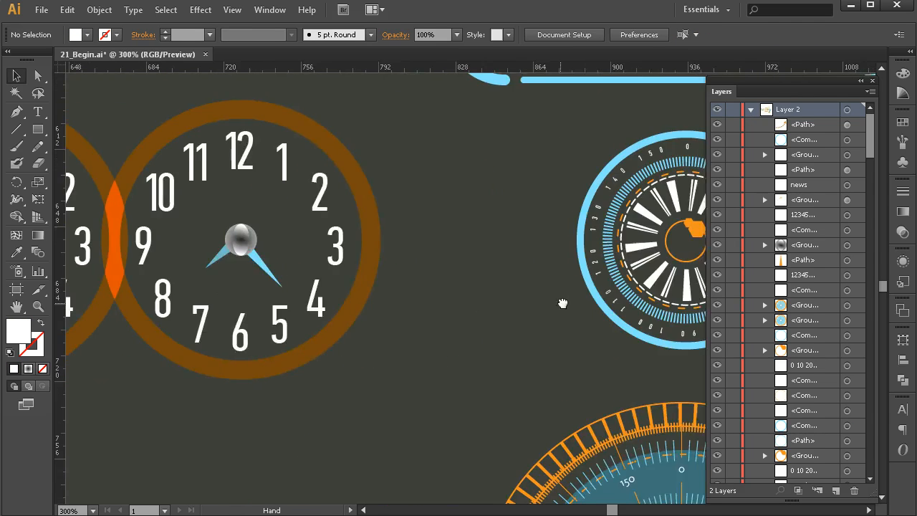
Select the pair of orange-ringed clocks and ungroup them.
left_click(417, 270)
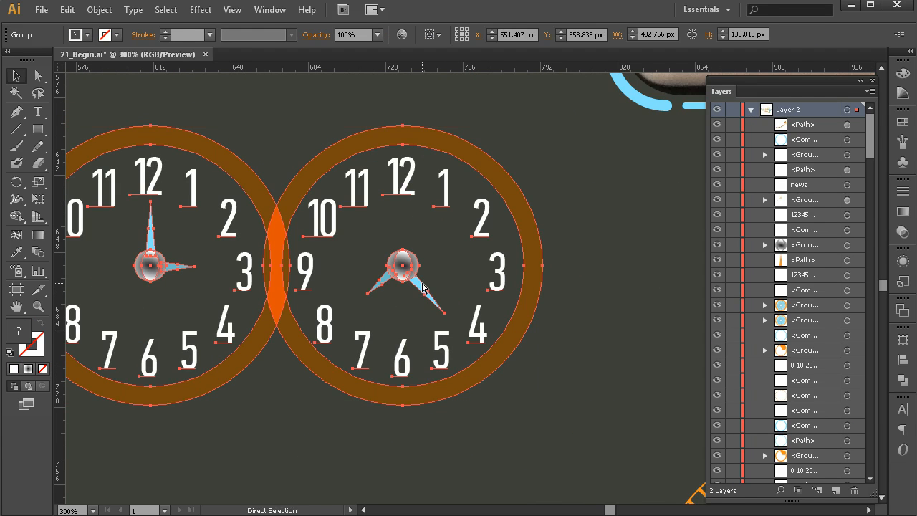
key("ctrl+shift+g")
left_click(573, 277)
Select a clock's centre knob and its blue hour hand individually.
left_click(405, 266)
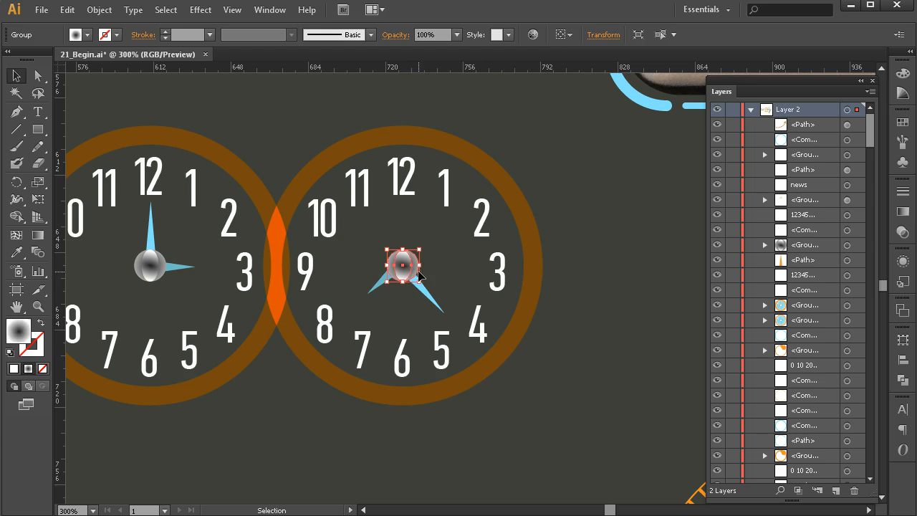
left_click(430, 296)
left_click(380, 285)
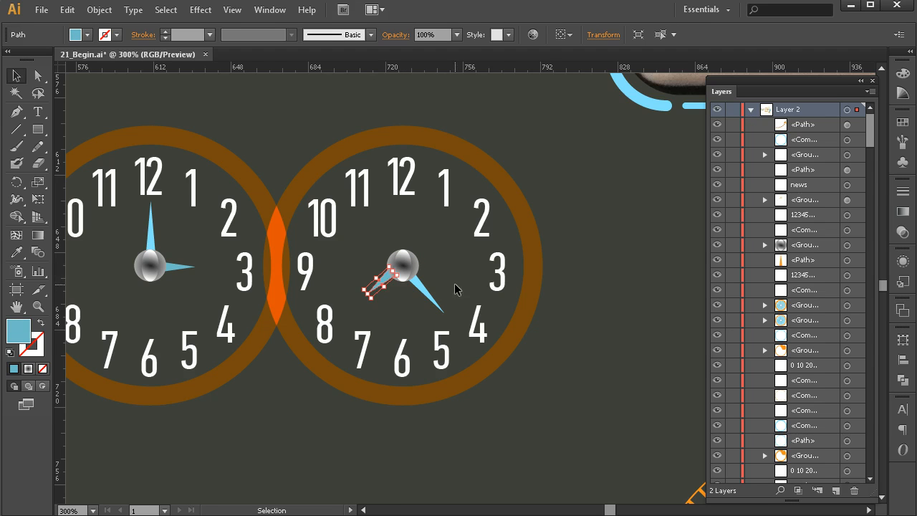
left_click(153, 244)
left_click(184, 272)
left_click(176, 268)
Select the orange ring of the left clock on its own.
key("space")
left_click_drag(129, 305, 441, 308)
left_click(238, 271)
left_click(210, 233)
left_click(293, 386)
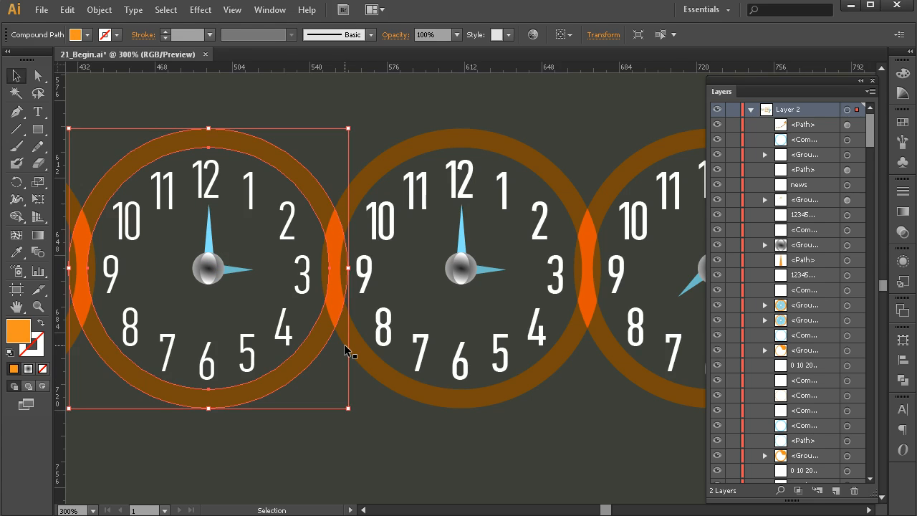
Select all four clocks together.
key("z")
left_click(402, 331, "alt")
left_click(412, 306, "alt")
key("space")
left_click_drag(472, 292, 361, 332)
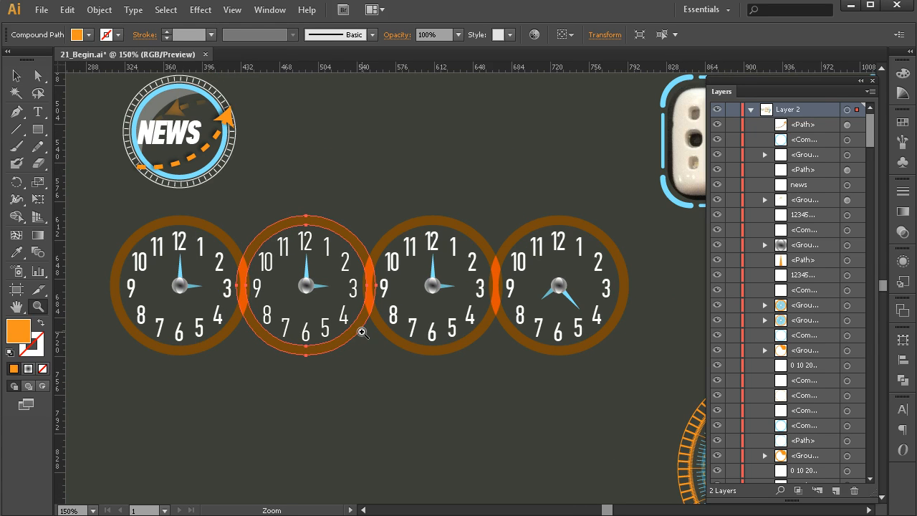
key("v")
left_click_drag(113, 212, 638, 379)
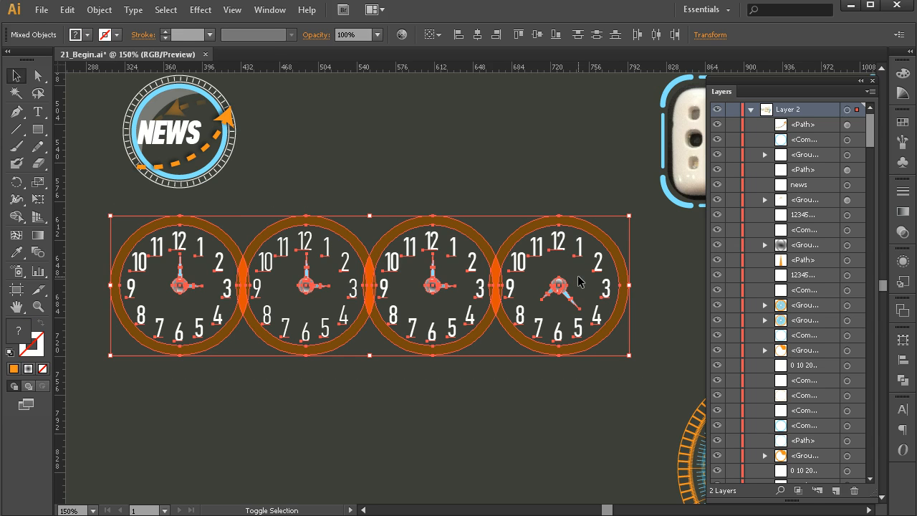
Select the four clocks' centre knobs one by one.
left_click(570, 299, "shift")
left_click(432, 285, "shift")
left_click(307, 286, "shift")
left_click(200, 283, "shift")
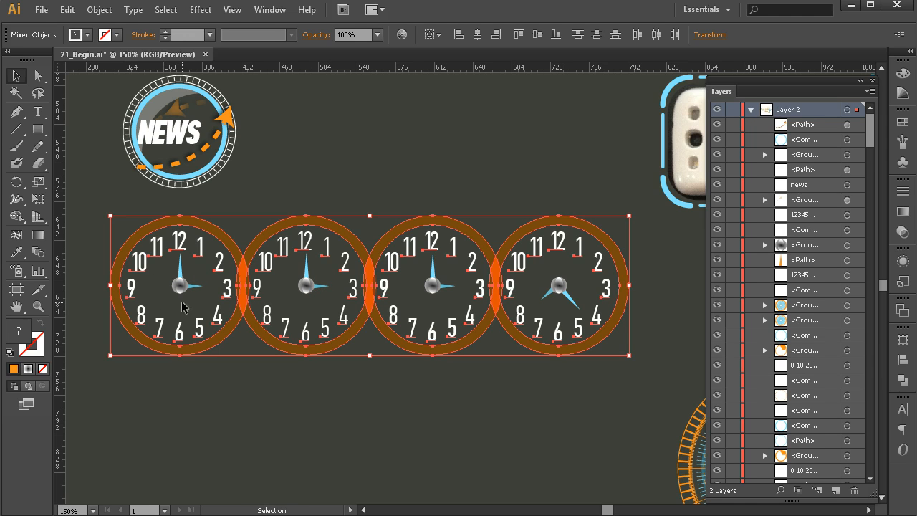
left_click(316, 289, "shift")
left_click(435, 288, "shift")
left_click(561, 289, "shift")
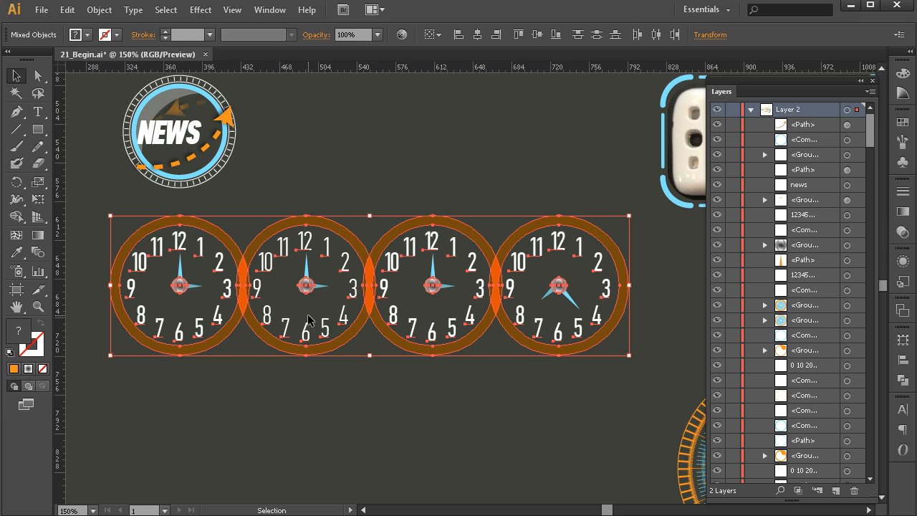
Pick out individual clock parts with the Direct Selection tool.
key("a")
key("v")
left_click(459, 392)
left_click(433, 266)
left_click(447, 288)
left_click(463, 344)
left_click(476, 439)
Select parts of the NEWS badge.
key("space")
left_click_drag(308, 276, 512, 446)
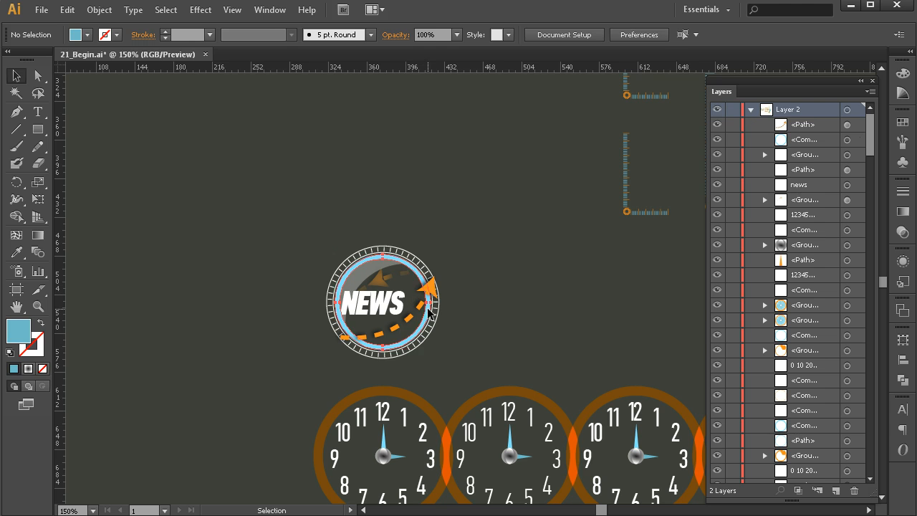
left_click(430, 287)
left_click(385, 291)
left_click(359, 258)
left_click(623, 353)
key("space")
left_click_drag(677, 381, 309, 268)
left_click_drag(458, 369, 324, 308)
left_click(500, 262)
left_click(516, 243)
key("space")
left_click_drag(600, 388, 534, 253)
Ungroup the large orange-and-blue dial twice and delete one selected part of it.
left_click(440, 313)
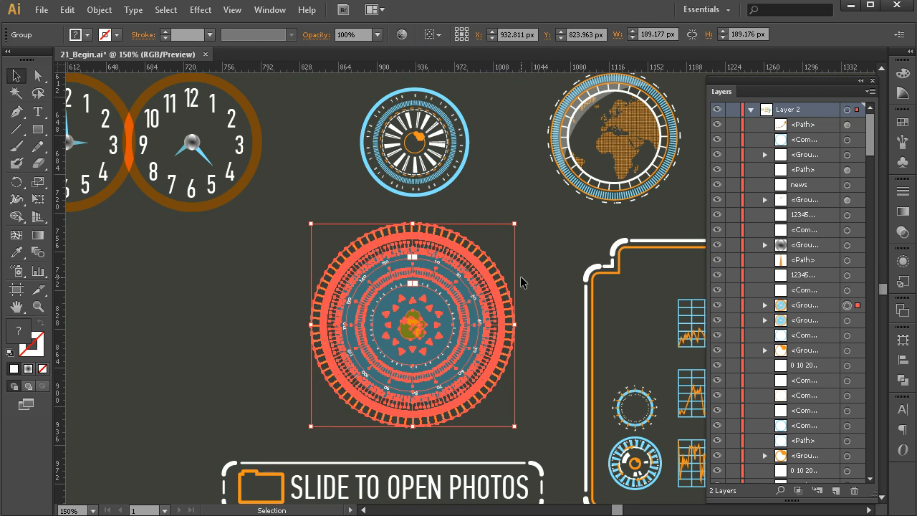
key("ctrl")
key("ctrl+shift+g")
left_click(530, 268)
left_click(499, 283)
key("ctrl+shift+g")
left_click(516, 286)
left_click(490, 289)
key("Delete")
Select the dial's inner triangles, centre and blue scale separately.
left_click(476, 290)
left_click(471, 290)
left_click(450, 301)
left_click(430, 313)
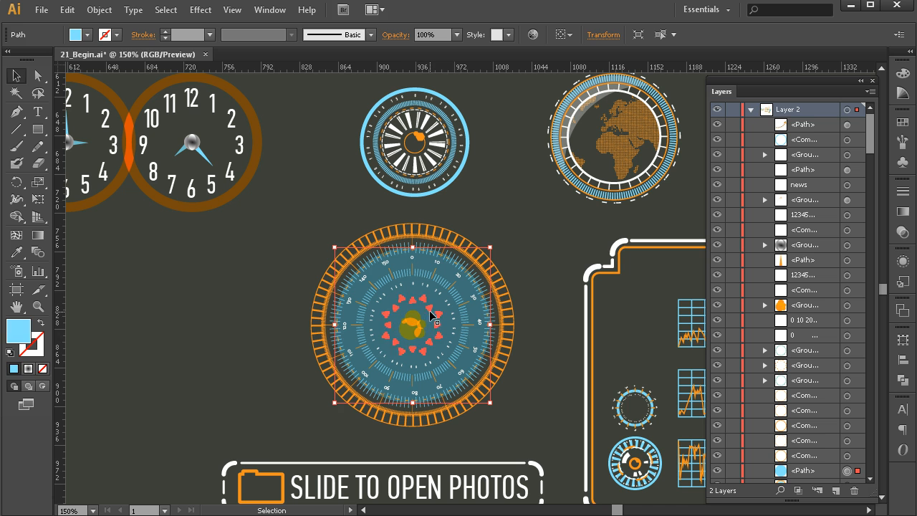
left_click(430, 311)
left_click(414, 324)
left_click(450, 302)
left_click(528, 361)
Select the underline paths beneath the SLIDE TO OPEN PHOTOS button.
key("space")
left_click_drag(532, 377, 544, 258)
left_click(436, 370)
left_click(273, 377)
left_click(272, 377)
left_click(272, 395)
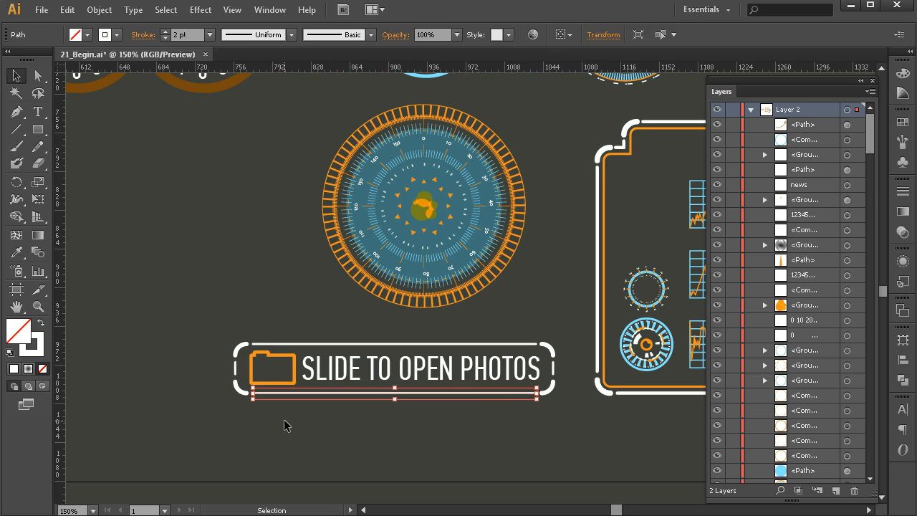
left_click(284, 420)
Select the camera frame's bottom line and its orange outline.
scroll(337, 388, "right", 5)
left_click(338, 394)
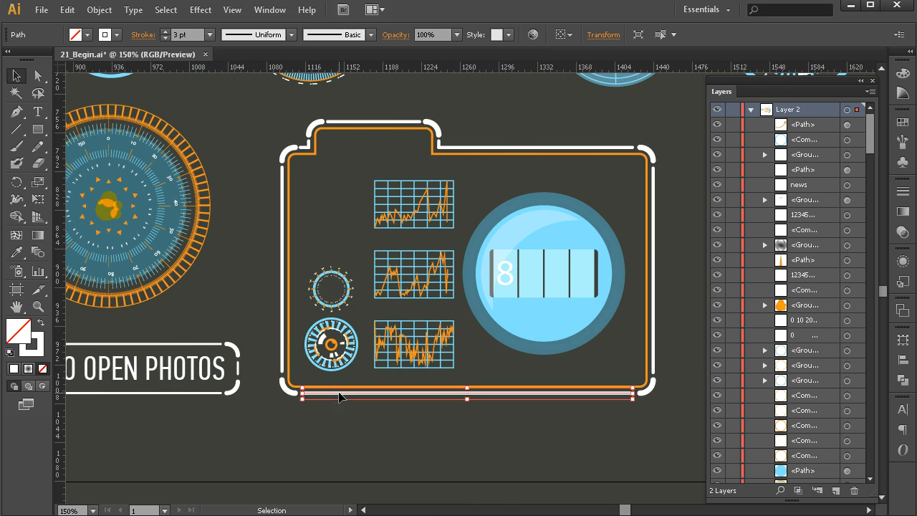
left_click(289, 390)
left_click(288, 367)
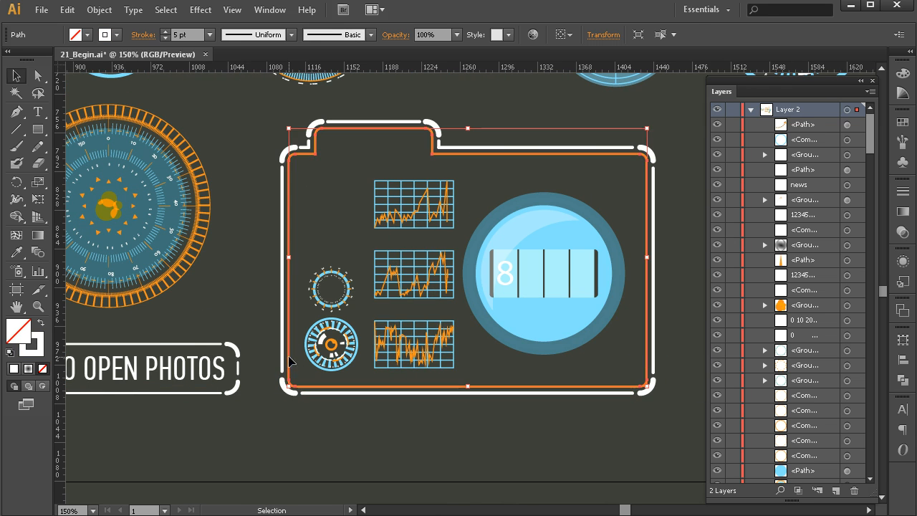
Select the camera's small gauges and graph panels one at a time.
left_click(346, 297)
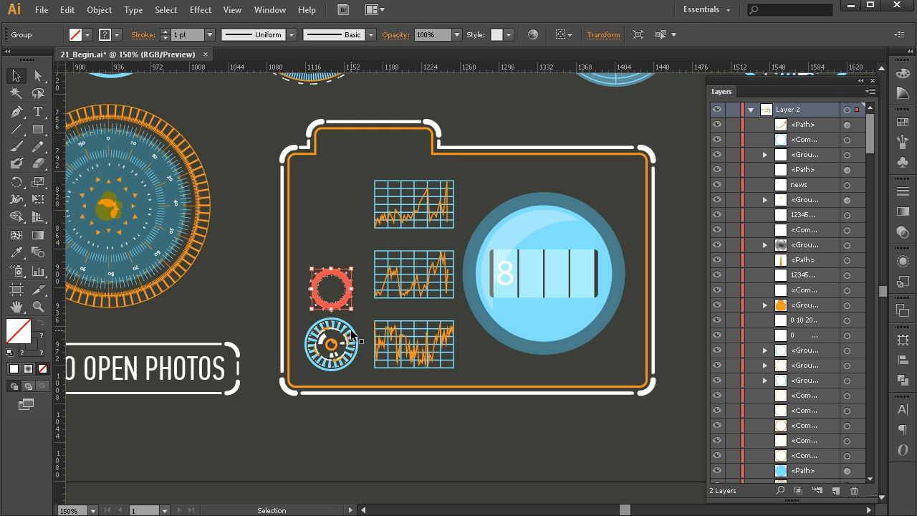
left_click(360, 316)
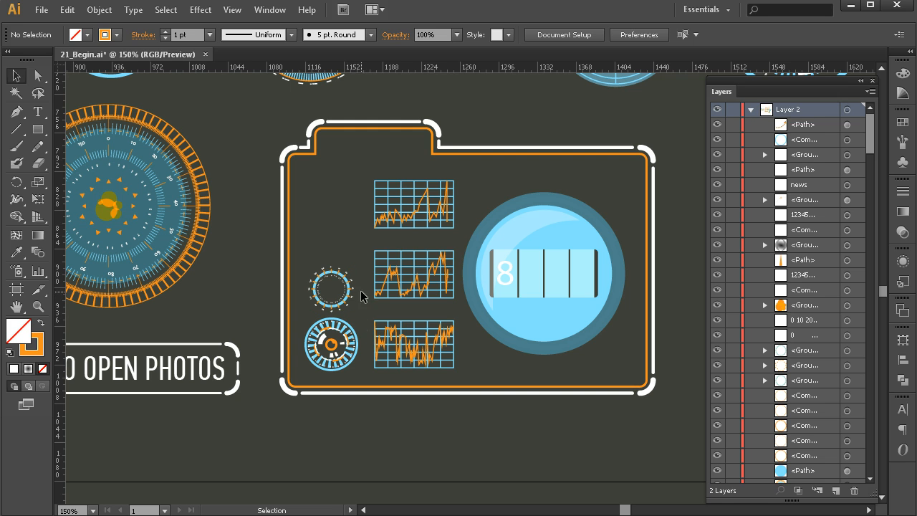
left_click(338, 351)
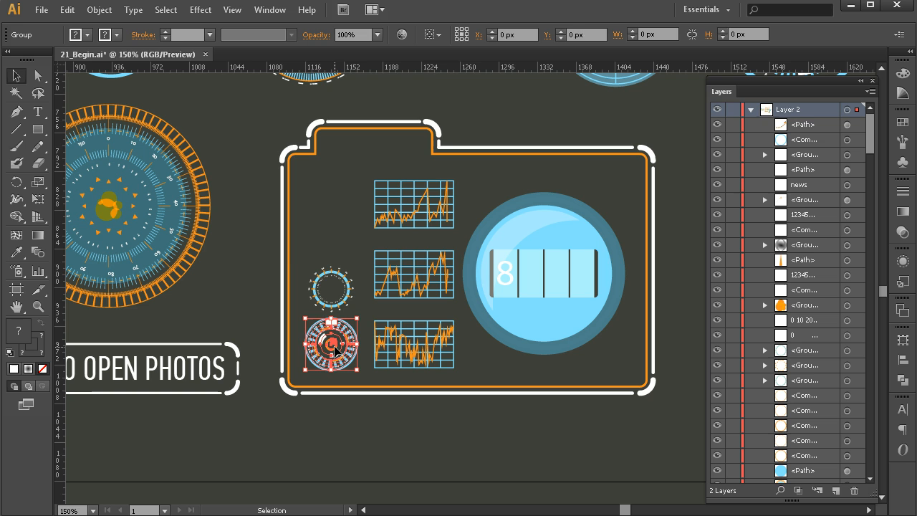
left_click(318, 278)
left_click_drag(313, 261, 354, 305)
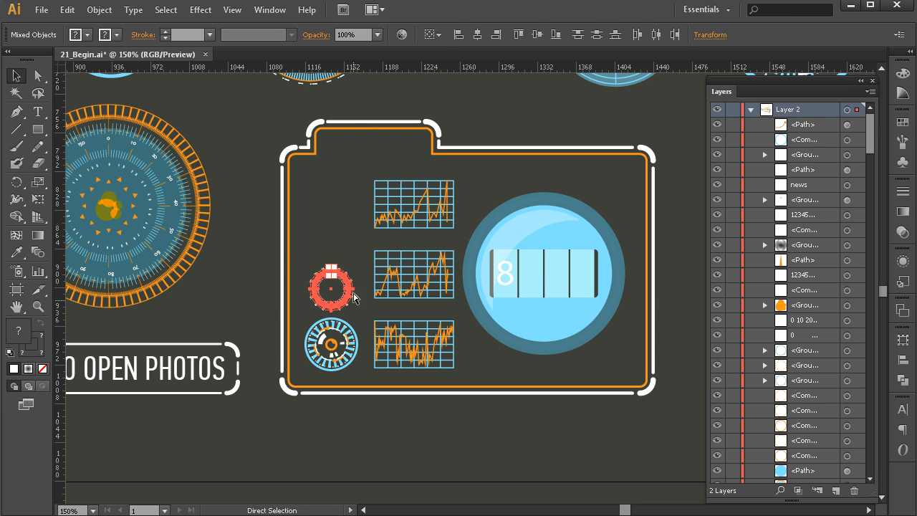
key("ctrl+shift+a")
left_click(316, 283)
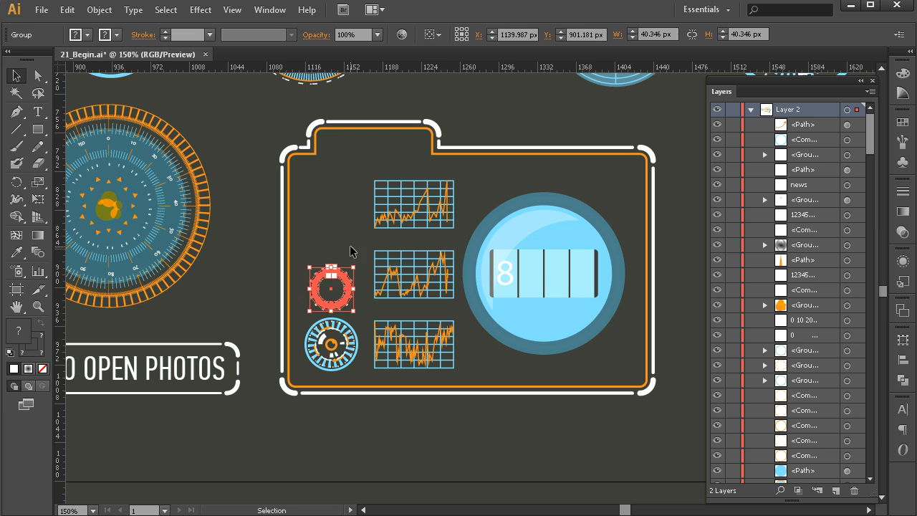
left_click(358, 288)
left_click(334, 336)
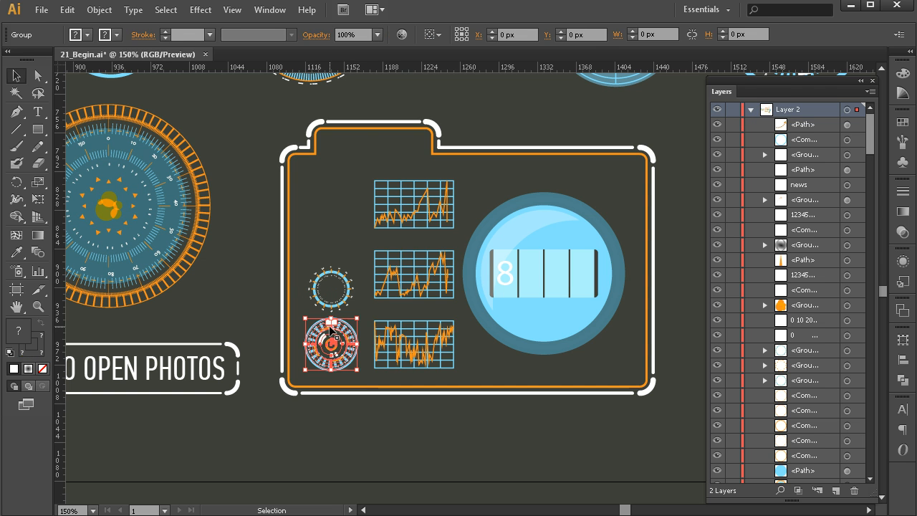
left_click(406, 346)
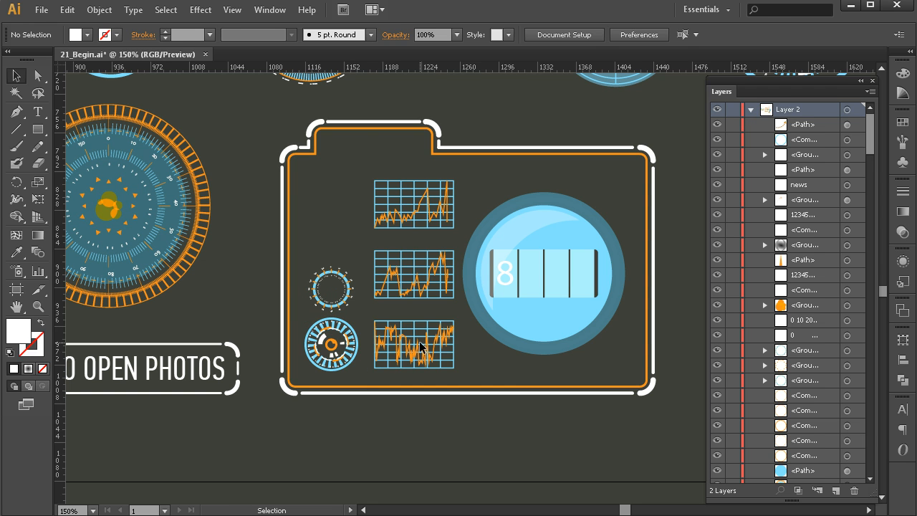
left_click(414, 350)
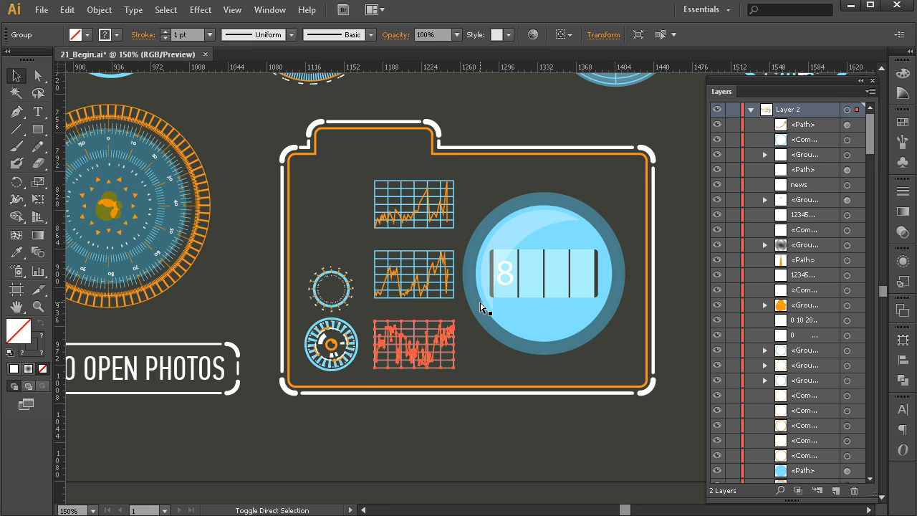
left_click(421, 275)
left_click(422, 275, "ctrl")
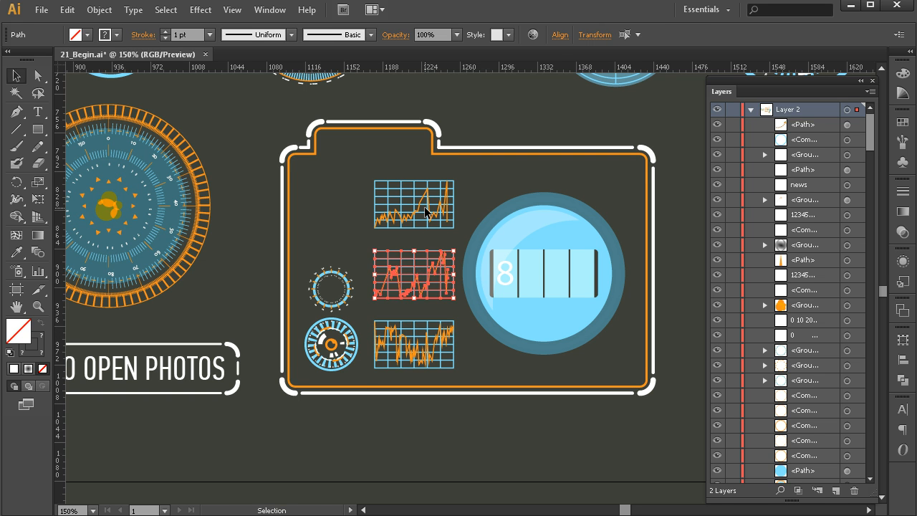
Select the camera's top graph panel and then its round lens group.
left_click(466, 207)
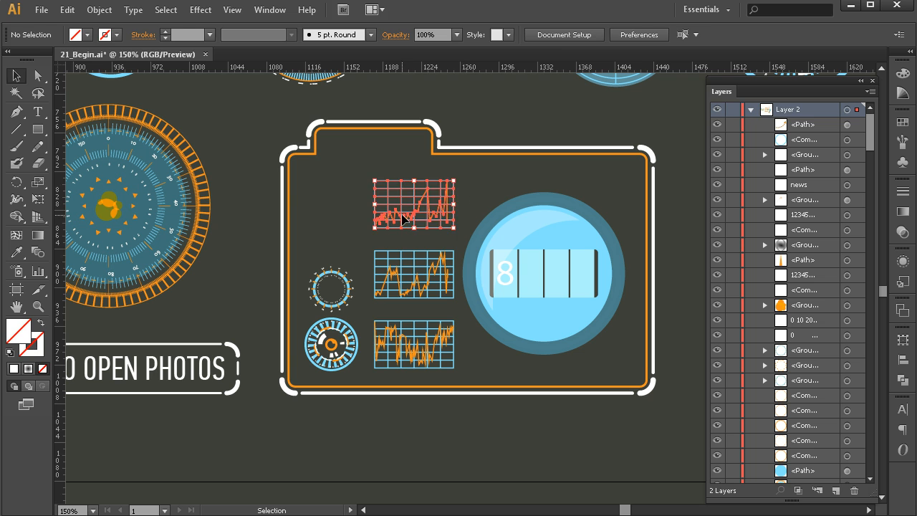
left_click(403, 220)
left_click(493, 184)
left_click(513, 291)
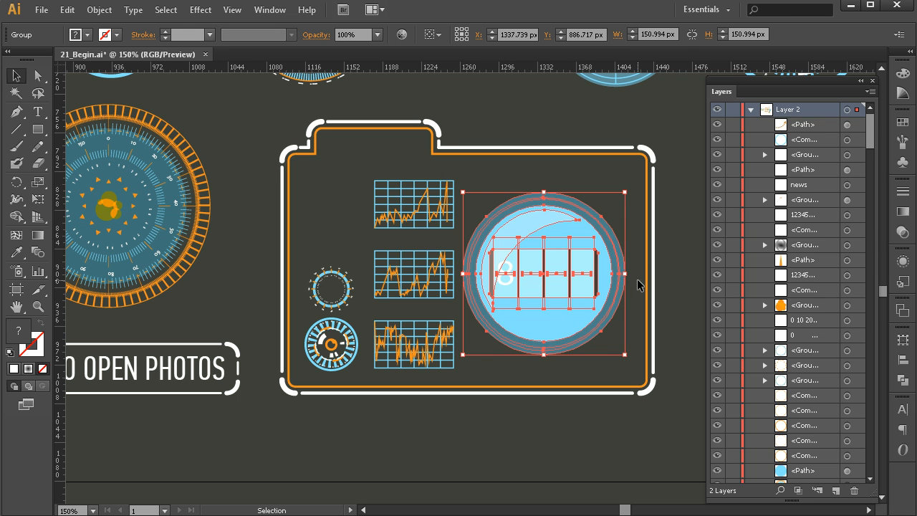
Open the lens group in isolation mode, select its translucent highlight shape, and return to normal editing.
left_click(664, 261)
double_click(531, 277)
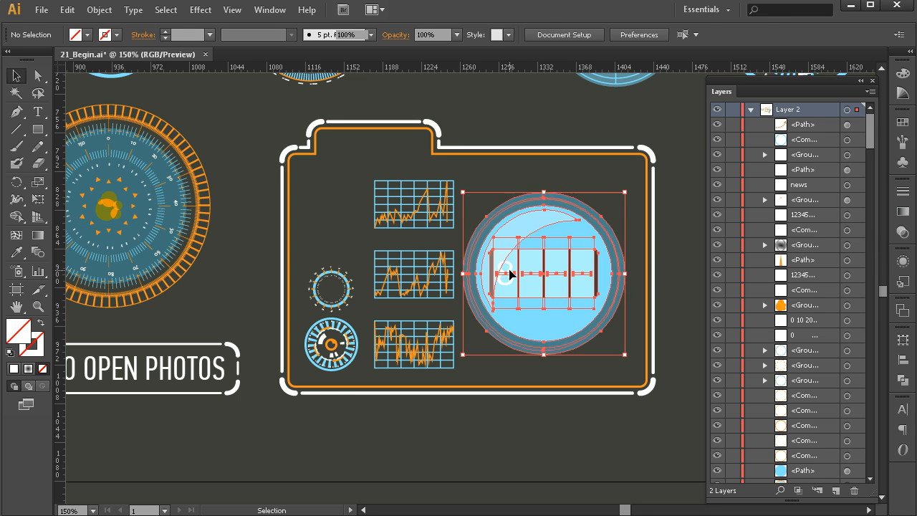
left_click(501, 272)
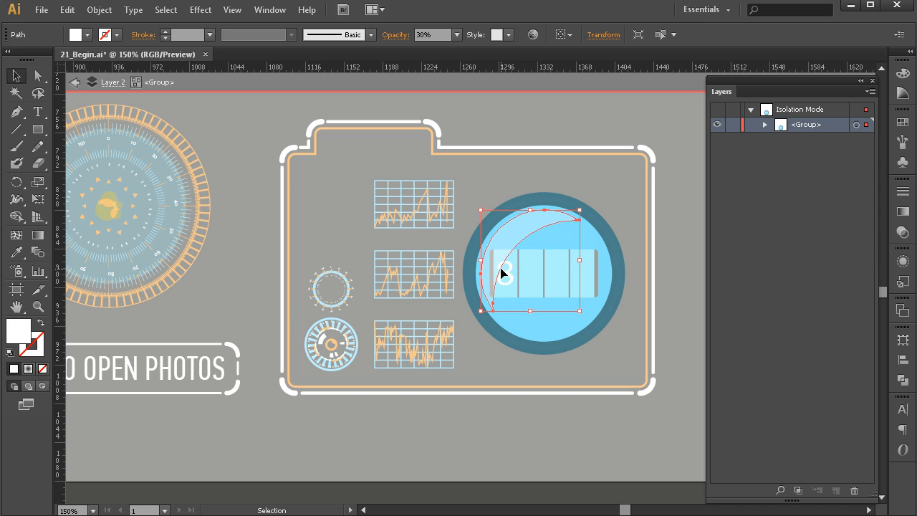
left_click(644, 235)
key("z")
left_click(600, 255, "alt")
left_click(551, 272, "alt")
left_click(456, 285, "alt")
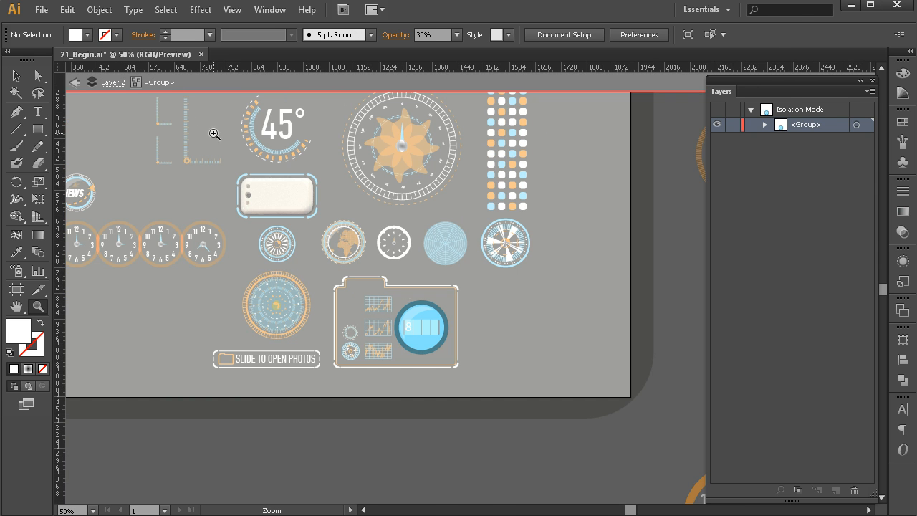
left_click(77, 85)
left_click(77, 85)
left_click(78, 84)
key("space")
left_click_drag(613, 394, 29, 72)
key("v")
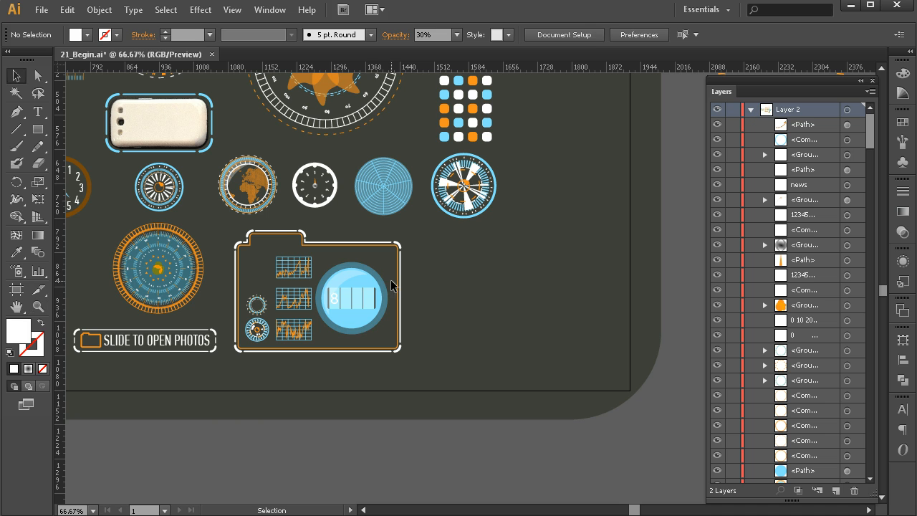
Drag a copy of the camera's lens group beside the camera and ungroup it.
left_click(371, 298)
left_click_drag(358, 296, 557, 305)
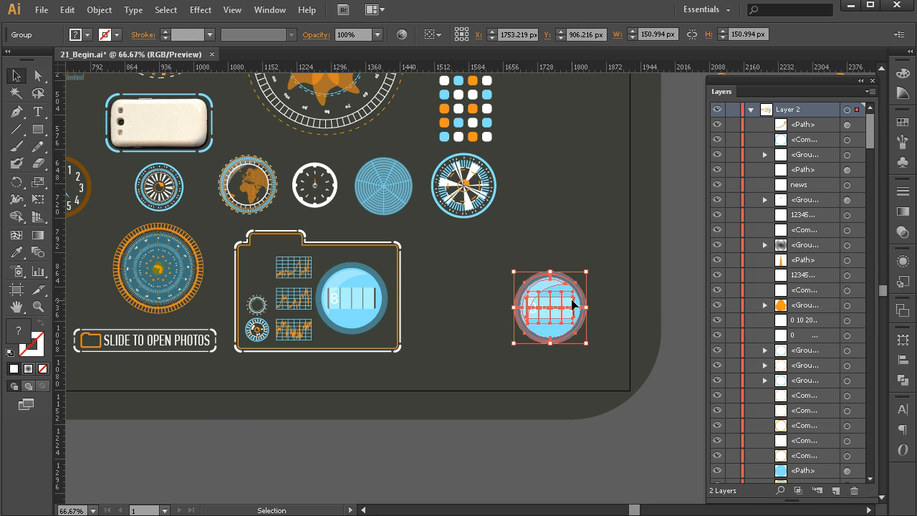
key("ctrl+shift+g")
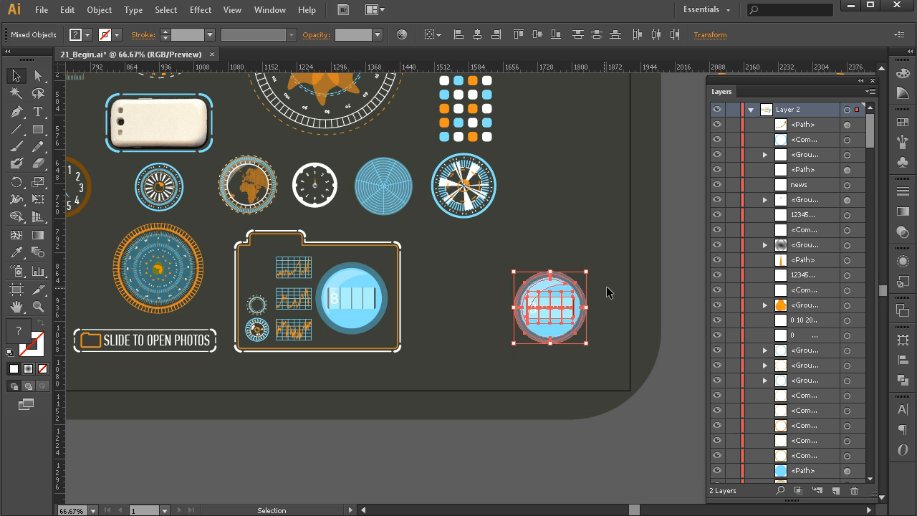
Delete one piece of the ungrouped lens copy and move its number clip group up and to the right.
left_click(663, 274)
left_click(557, 307)
key("Delete")
left_click(536, 309)
left_click_drag(534, 309, 594, 259)
Release the number reel's clipping mask and delete its circular mask shape.
right_click(596, 250)
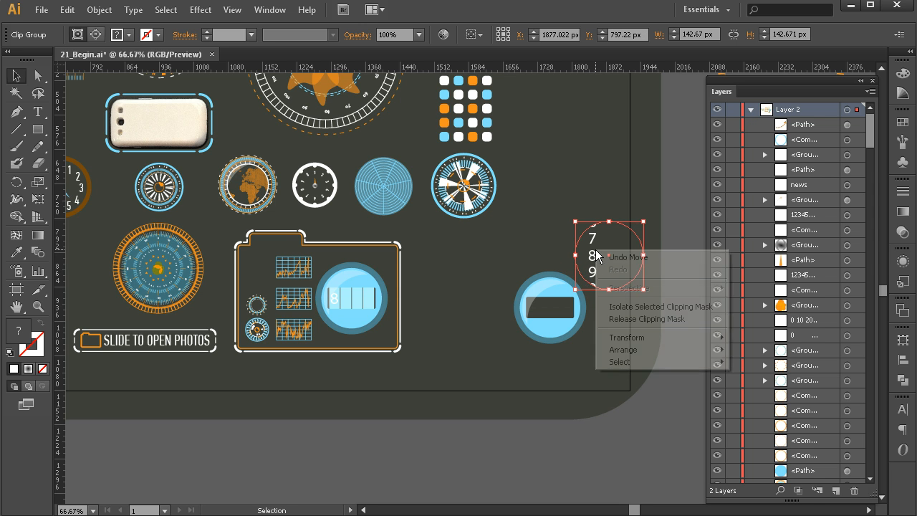
left_click(617, 320)
left_click(672, 252)
left_click_drag(662, 244, 623, 267)
key("Delete")
Delete the leftover lens shapes and reposition the vertical 0–9 number strip.
left_click_drag(561, 377, 492, 402)
key("Delete")
left_click(527, 318)
left_click_drag(524, 313, 528, 382)
left_click_drag(560, 420, 524, 321)
left_click(593, 303)
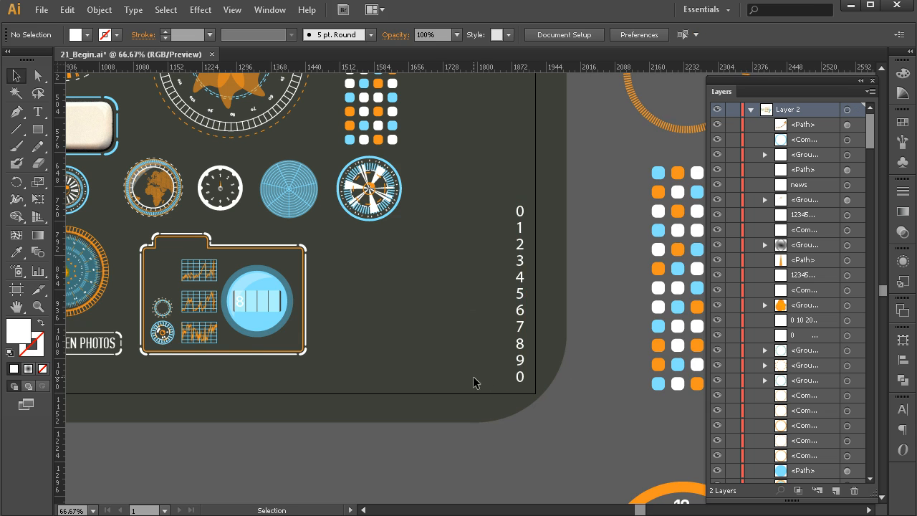
Examine the camera's lens group alongside the loose number strip on the artboard.
left_click_drag(439, 357, 519, 366)
mouse_move(598, 262)
left_mouse_down()
mouse_move(599, 359)
mouse_move(605, 227)
mouse_move(602, 260)
left_mouse_up()
left_click(661, 236)
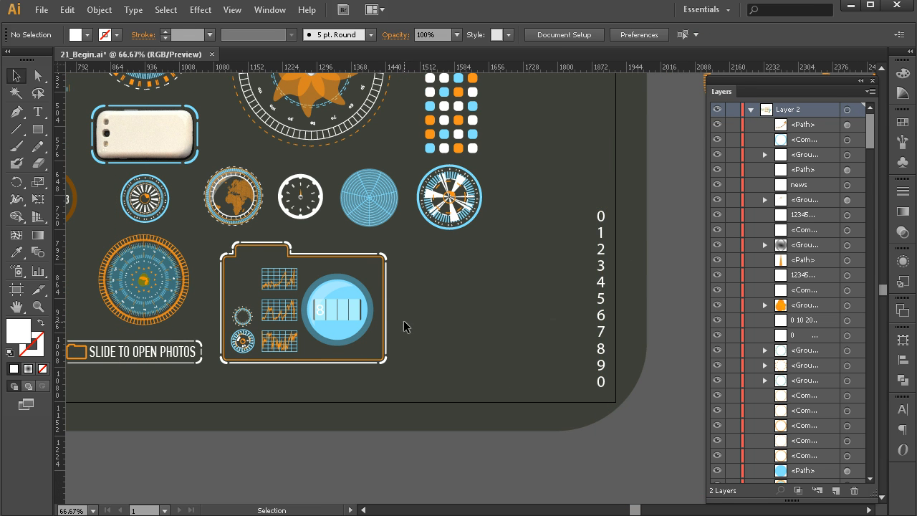
left_click_drag(315, 317, 431, 311)
left_click(438, 304)
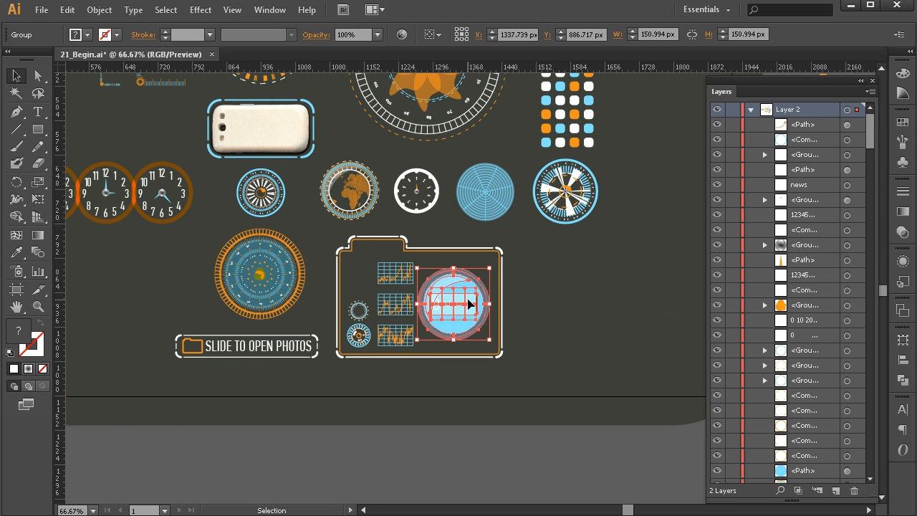
left_click(501, 413)
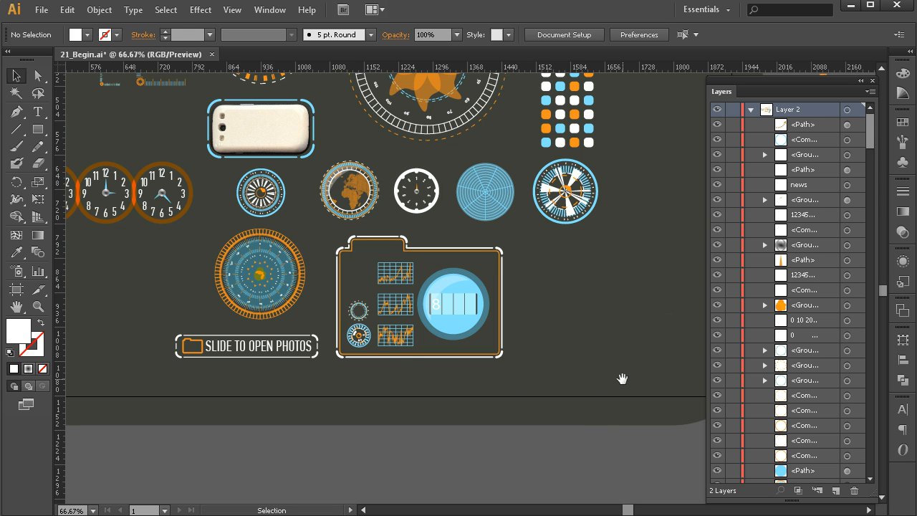
left_click_drag(623, 381, 423, 380)
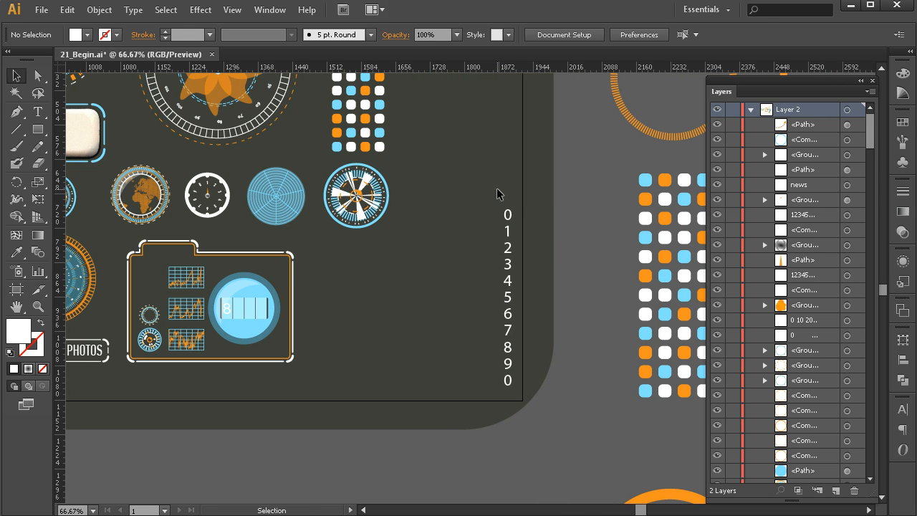
left_click_drag(302, 386, 526, 435)
Select the camera's lens and graph panels one at a time.
left_click(446, 351)
left_click(442, 380)
left_click(416, 363)
left_click(417, 380)
left_click(211, 308)
left_click_drag(213, 231, 309, 287)
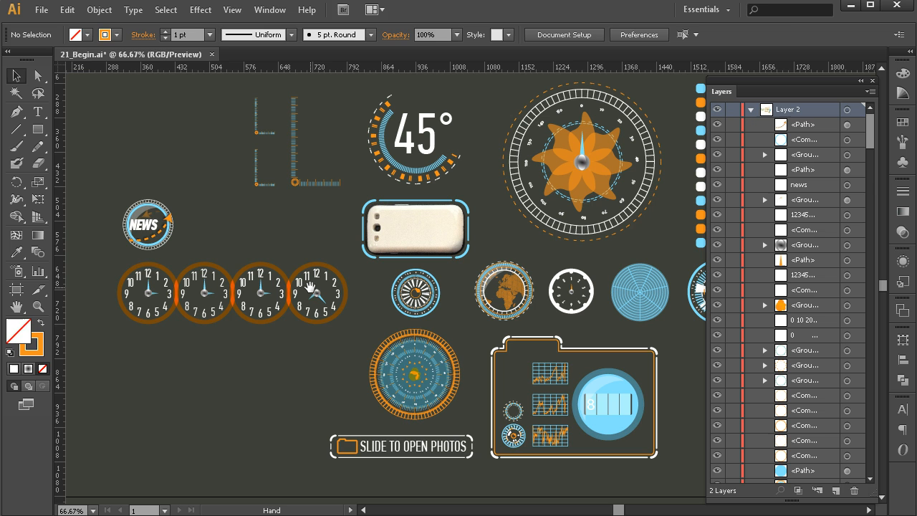
Select the NEWS badge, 45° gauge, compass and dot grid one at a time.
left_click(155, 222)
left_click(278, 203)
left_click_drag(369, 213, 279, 239)
left_click(300, 186)
left_click(452, 187)
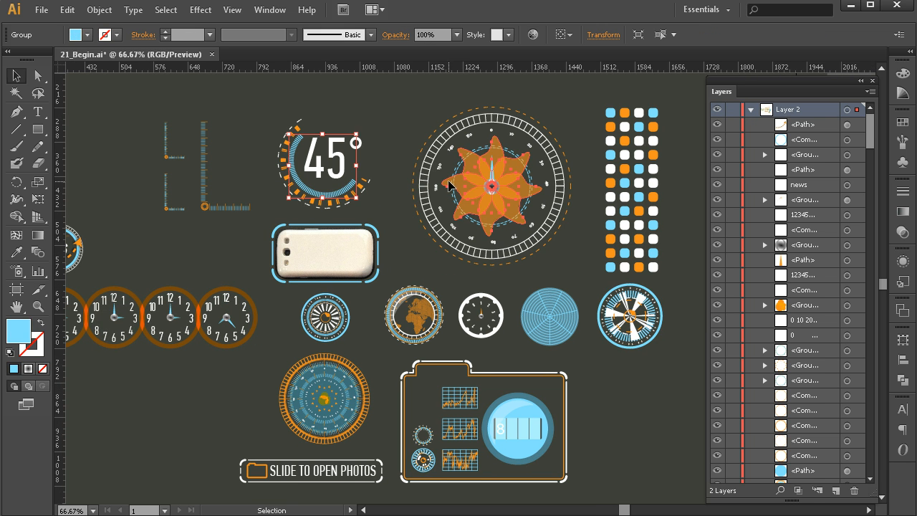
left_click(534, 136)
left_click(643, 136)
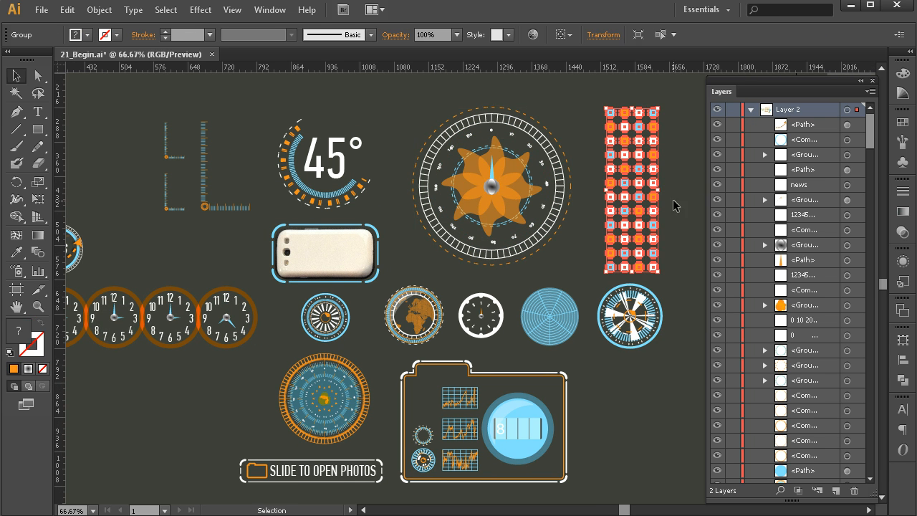
Select the radar dial and its text elements one at a time.
left_click(699, 184)
left_click(614, 330)
left_click(620, 365)
left_click(598, 314)
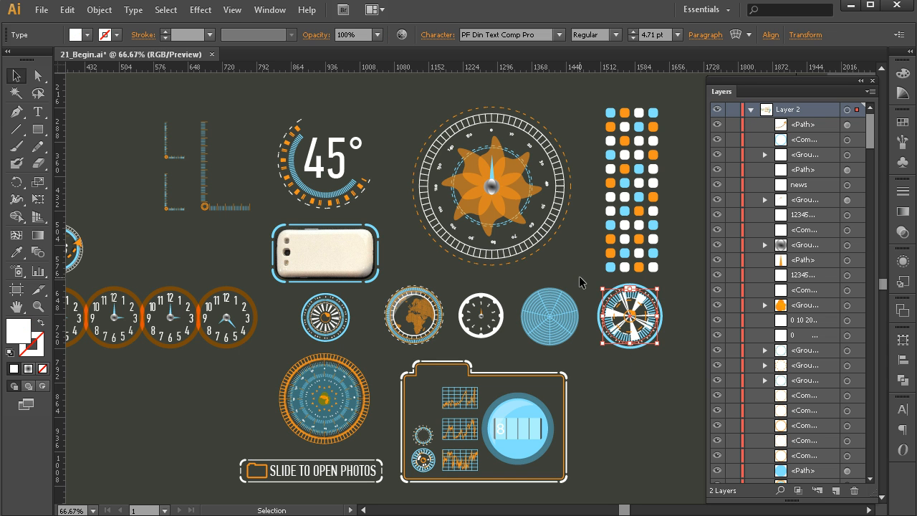
left_click(576, 287)
left_click_drag(578, 372, 608, 369)
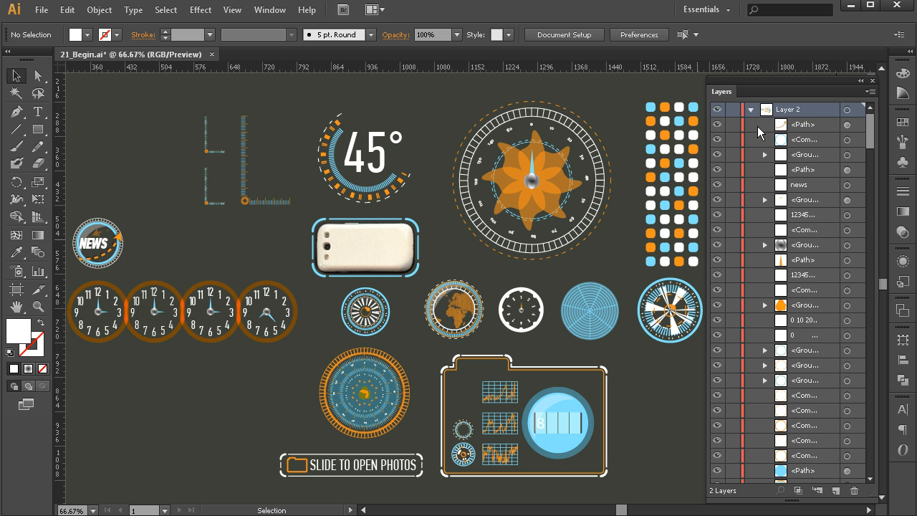
Collapse and re-expand Layer 2 in the Layers panel.
left_click(751, 111)
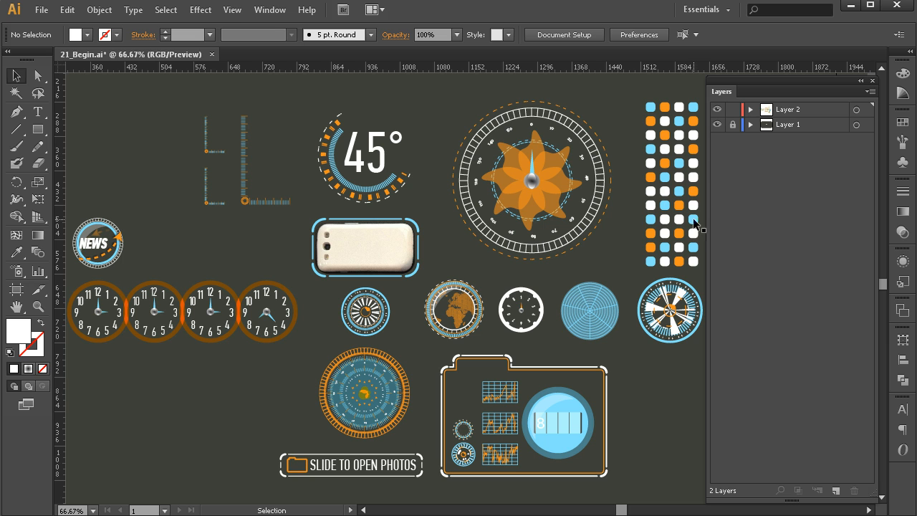
left_click(750, 111)
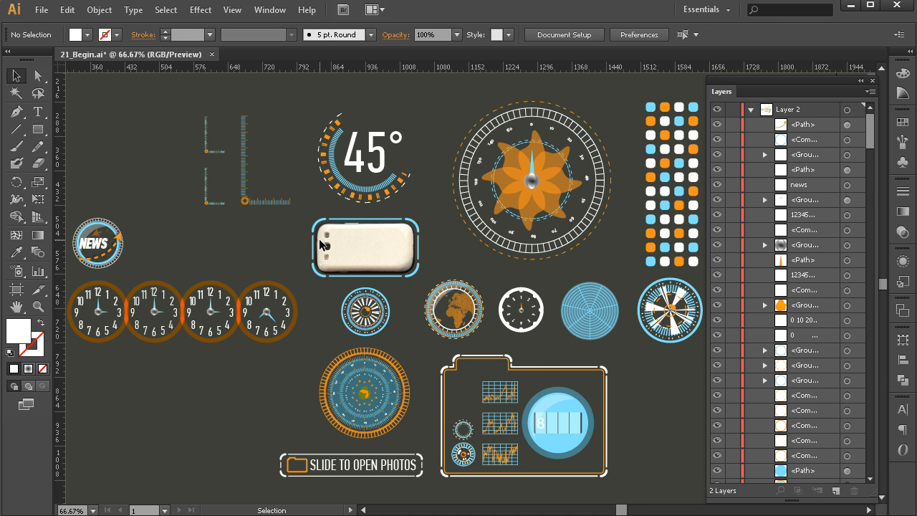
Select all the artwork on the artboard.
key("z")
left_click(353, 254, "alt")
key("space")
left_click_drag(525, 279, 452, 266)
key("v")
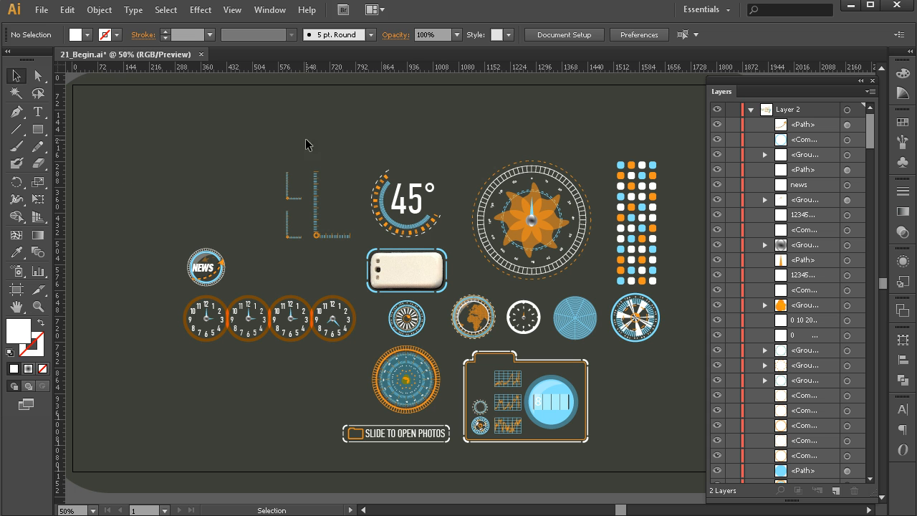
left_click_drag(152, 119, 673, 464)
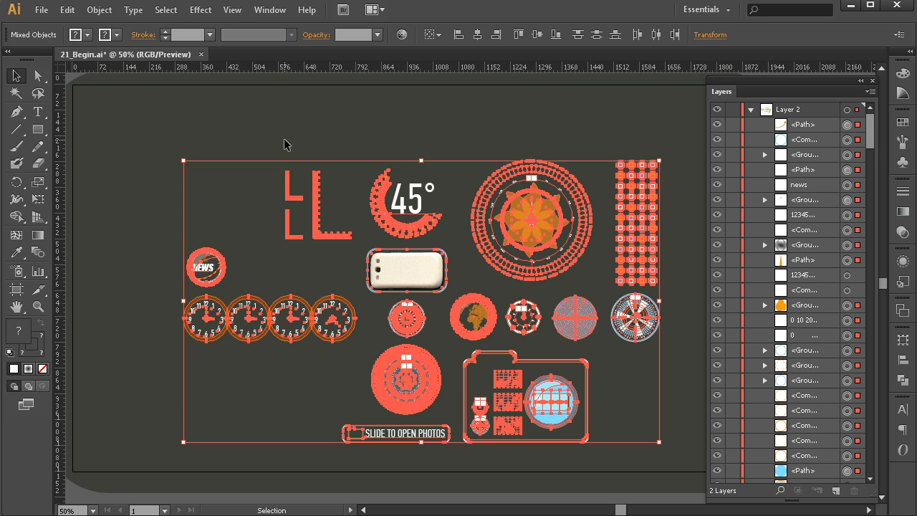
Run the IllustratorConvertPathstoIndividualLayers.jsx script from the Reference Files folder.
left_click(42, 10)
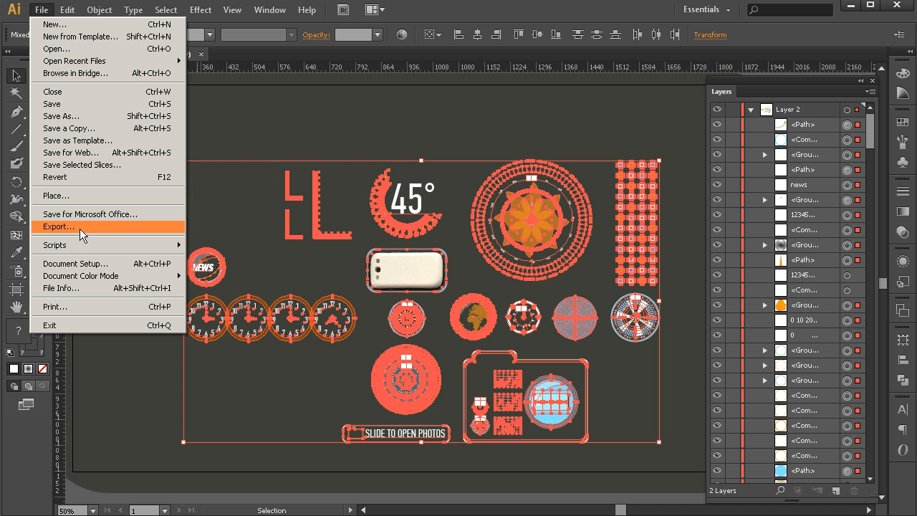
mouse_move(82, 247)
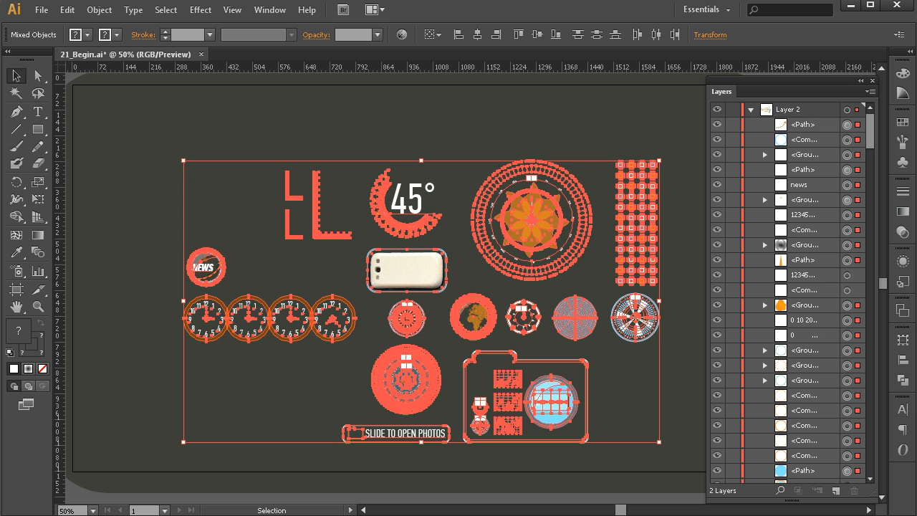
left_click_drag(818, 92, 569, 89)
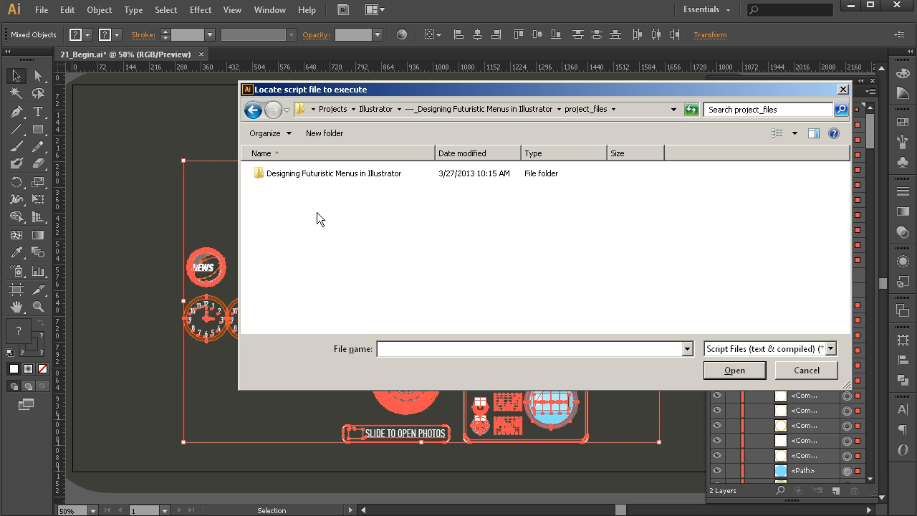
double_click(325, 176)
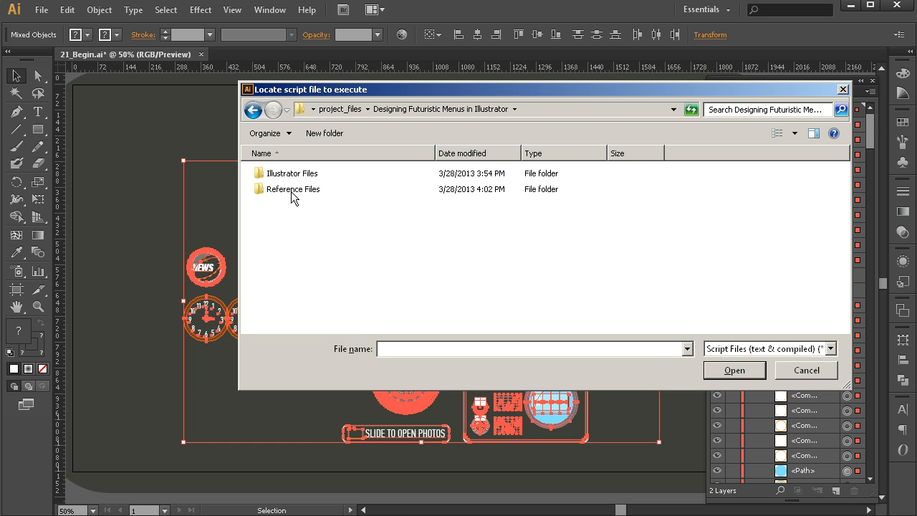
double_click(291, 189)
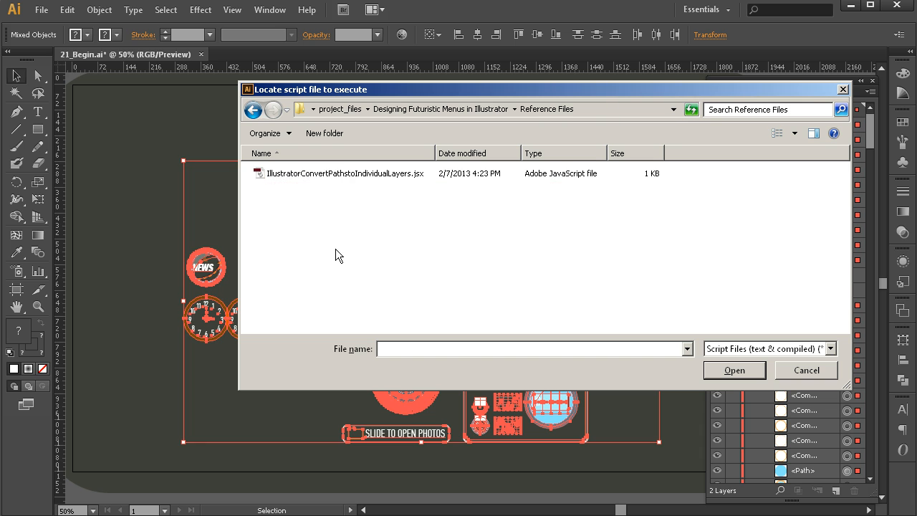
left_click(323, 178)
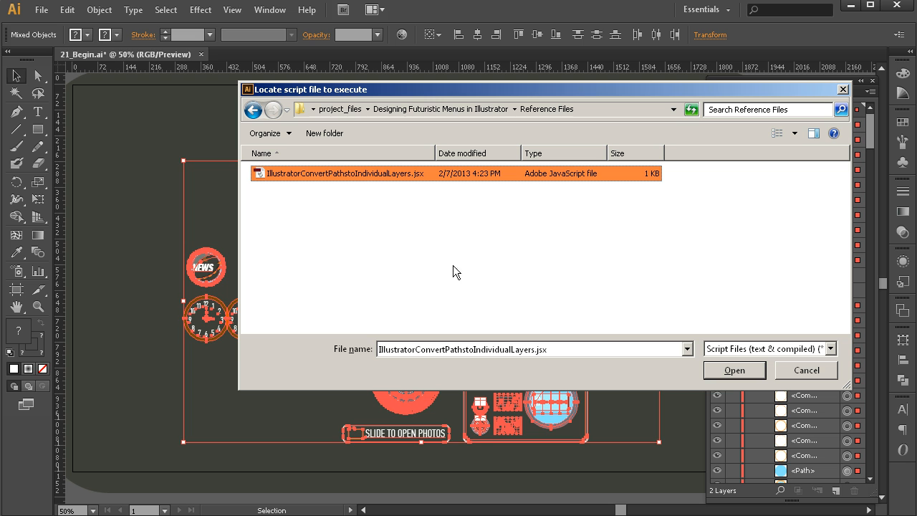
left_click(764, 377)
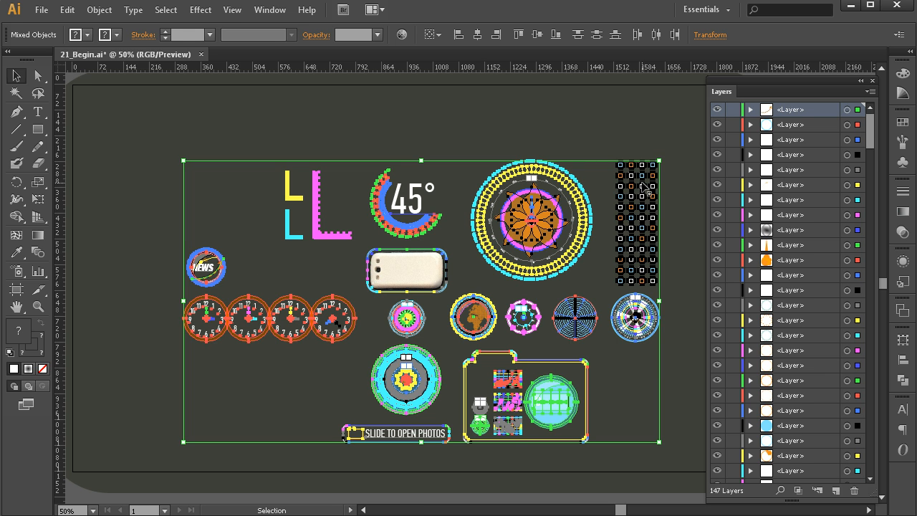
Examine the newly created layers and the dot grid's paths in the Layers panel.
left_click(687, 160)
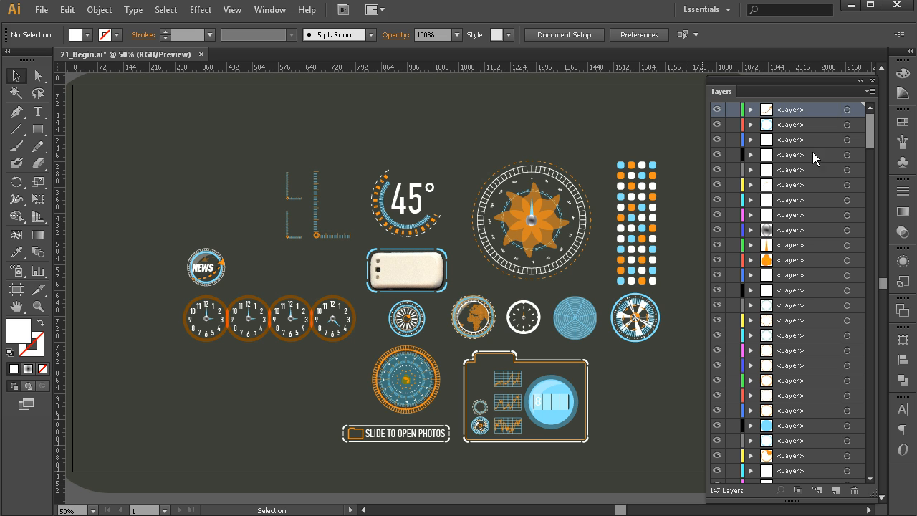
left_click(630, 209)
left_click_drag(869, 256, 874, 481)
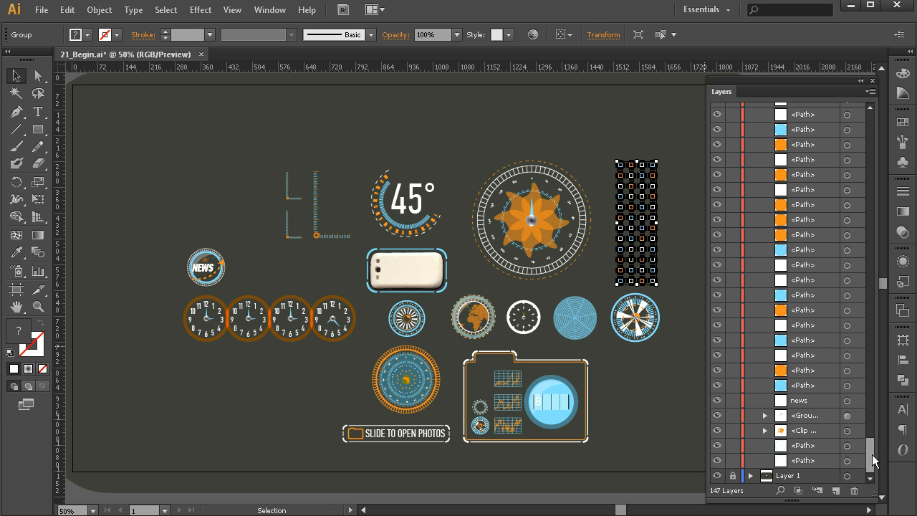
left_click(847, 462)
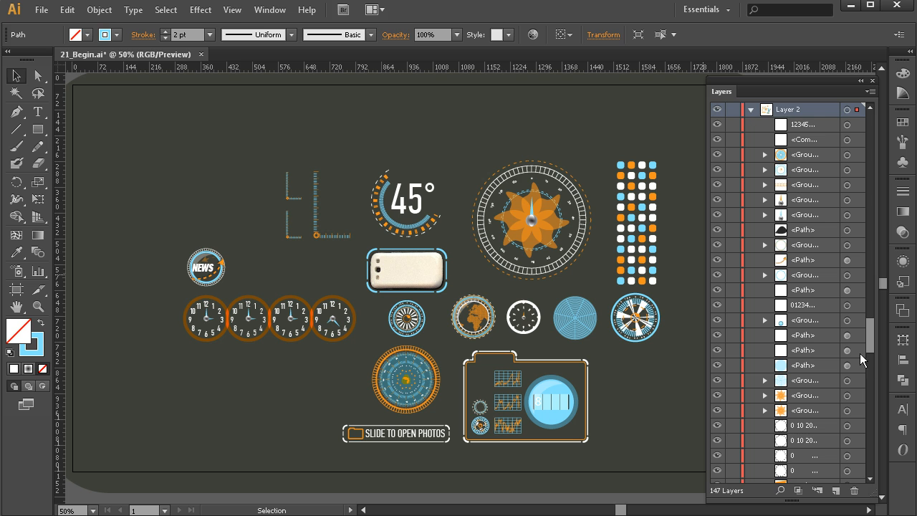
mouse_move(869, 339)
left_mouse_down()
mouse_move(874, 290)
mouse_move(872, 335)
left_mouse_up()
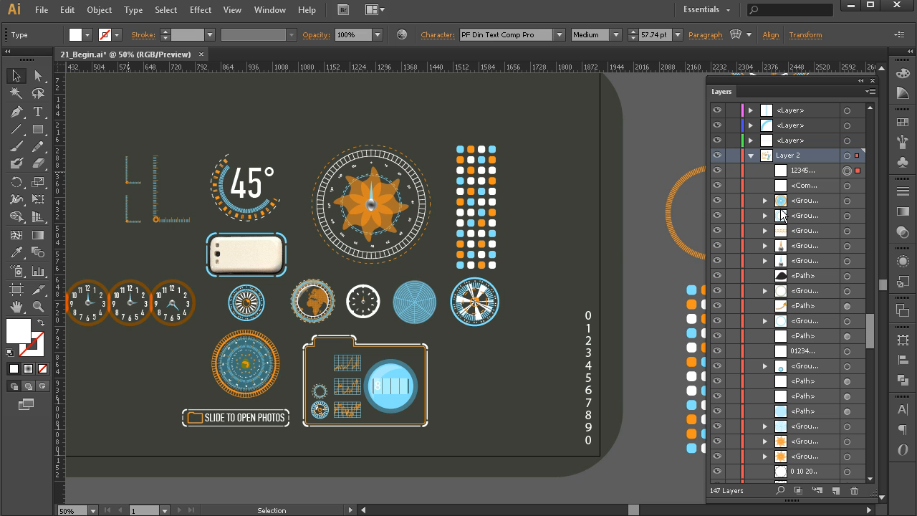
Examine the loose elements laid out on the pasteboard beside the artboard.
key("space")
left_click_drag(608, 227, 351, 166)
left_click_drag(684, 222, 402, 141)
key("z")
left_click(516, 225, "alt")
left_click(474, 230, "alt")
left_click(466, 238, "alt")
key("space")
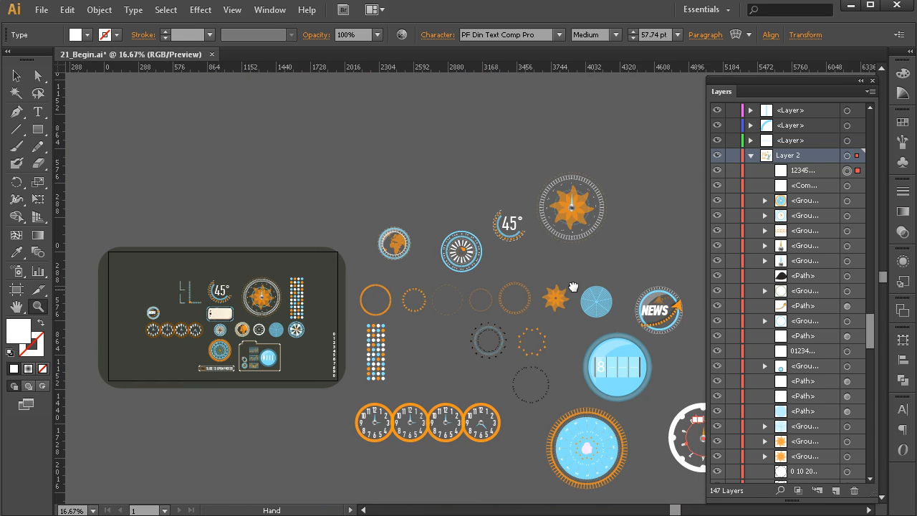
Collapse Layer 2 and select all of its artwork.
left_click_drag(586, 291, 445, 224)
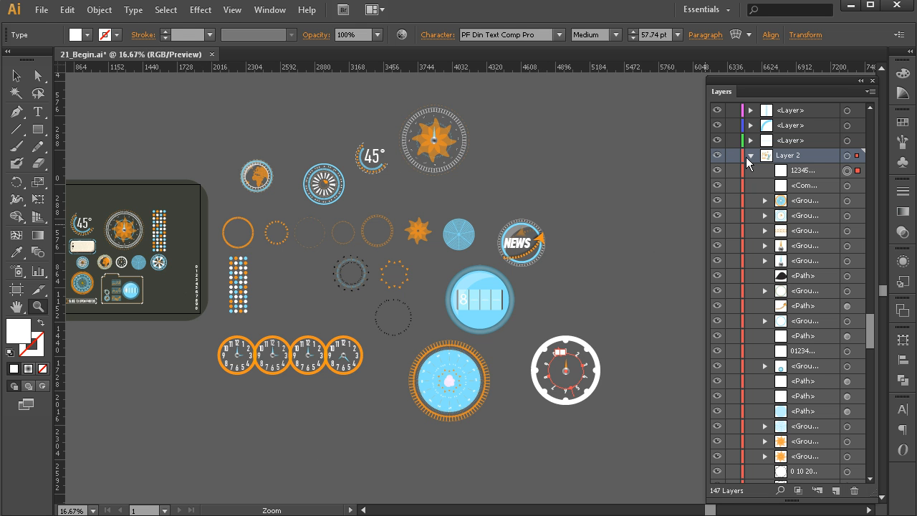
left_click(751, 156)
left_click_drag(350, 367, 416, 361)
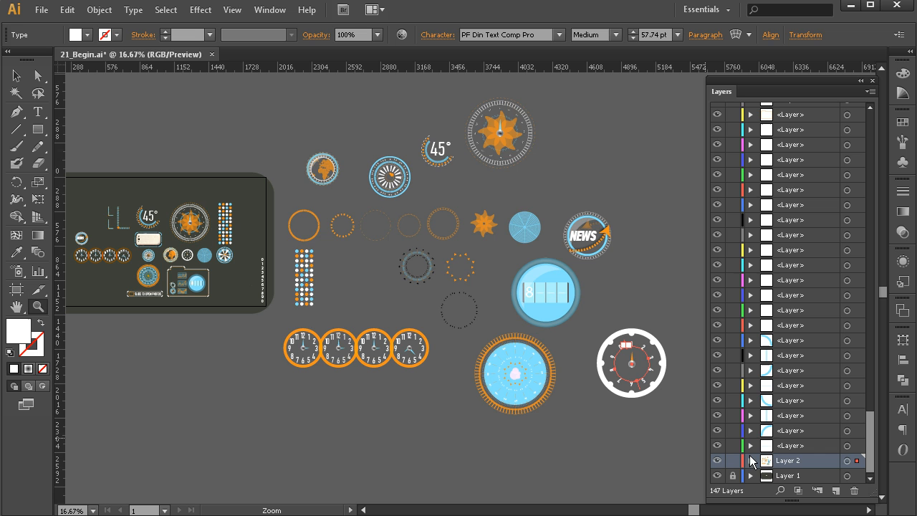
left_click(847, 460)
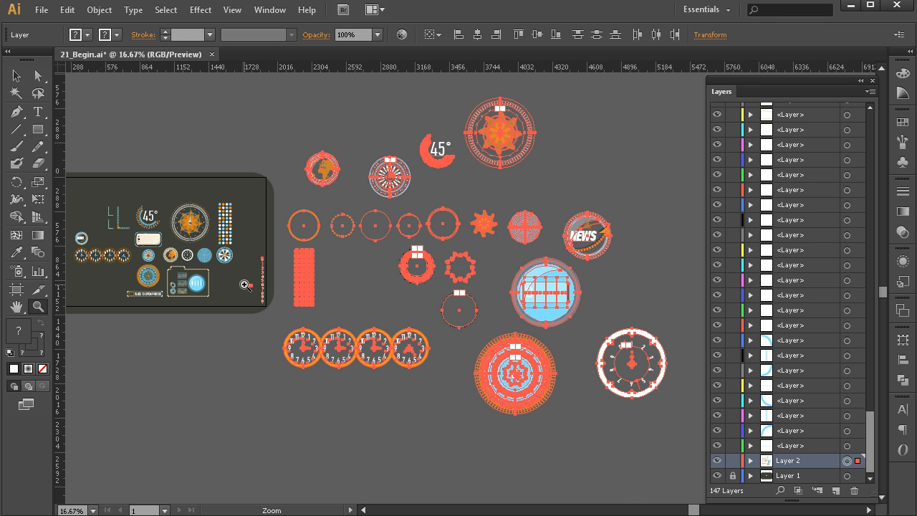
Try to select the vertical column of numbers at the artboard's edge.
left_click(244, 284)
left_click(463, 280)
left_click(495, 262)
left_click(504, 255)
left_click(445, 263)
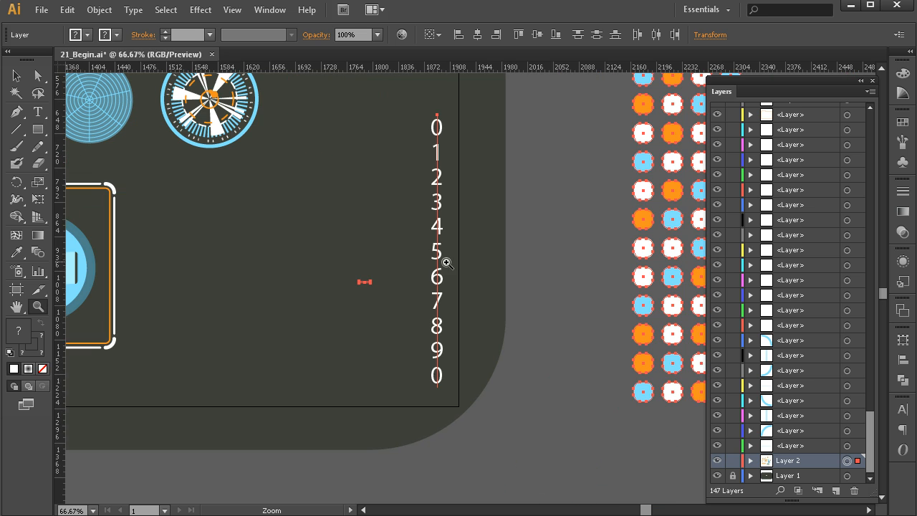
key("v")
left_click(472, 274)
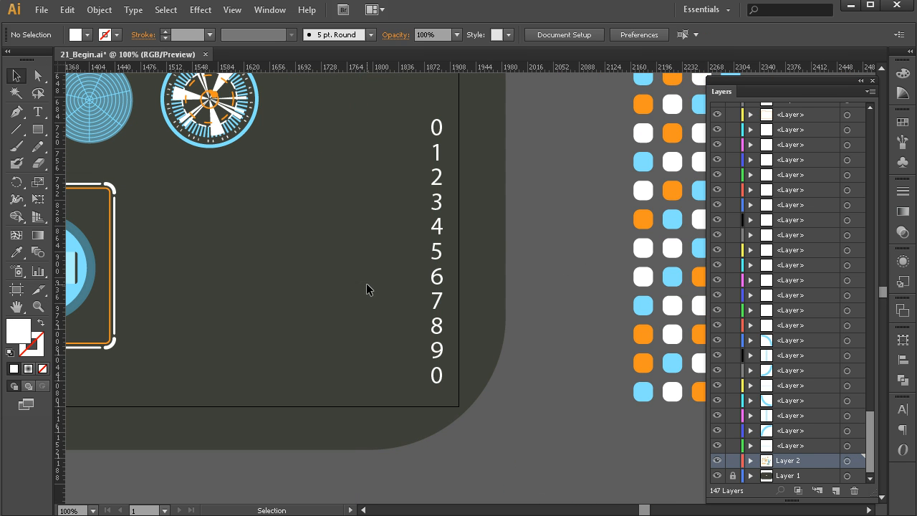
left_click_drag(488, 270, 328, 315)
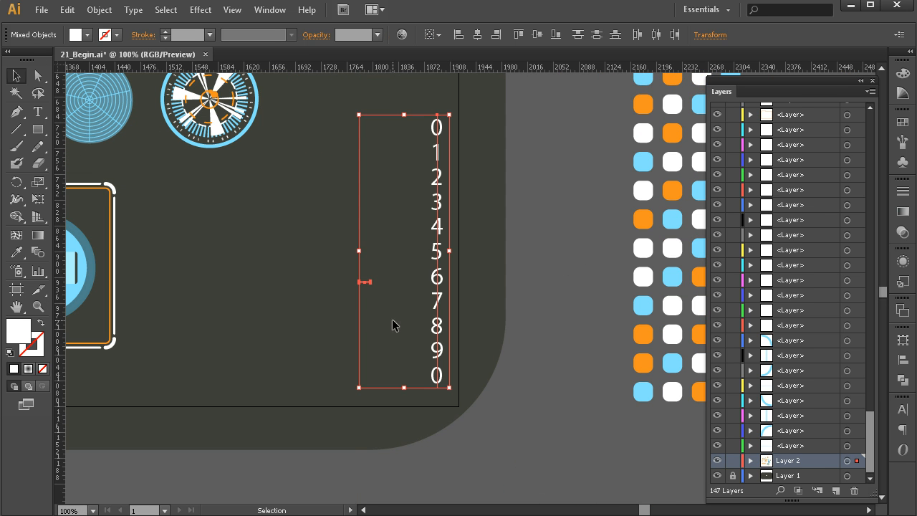
left_click_drag(495, 270, 419, 286)
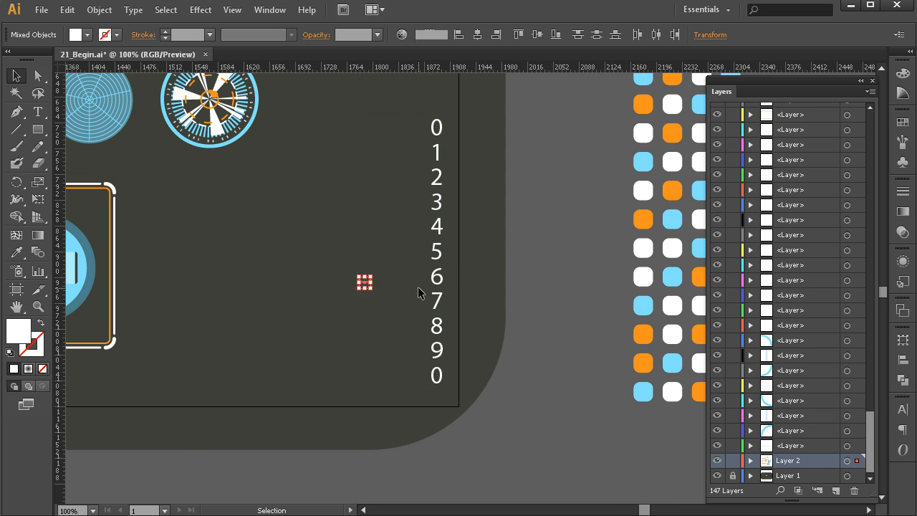
left_click(377, 279)
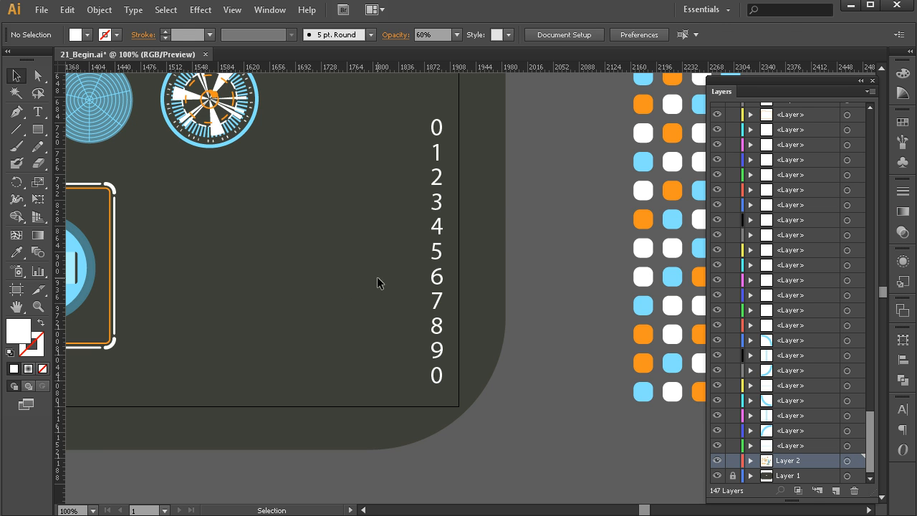
Create a new layer and move the vertical number column text into it.
left_click(431, 250)
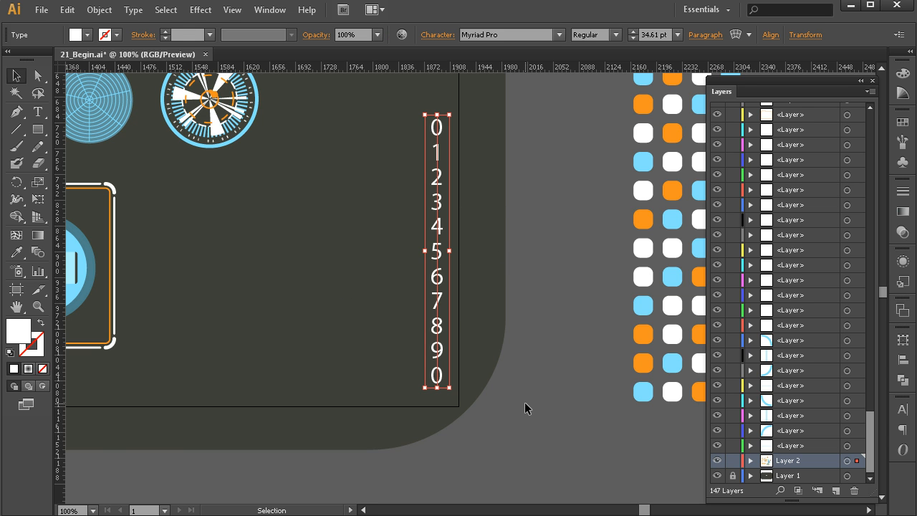
left_click(834, 491)
left_click(804, 463)
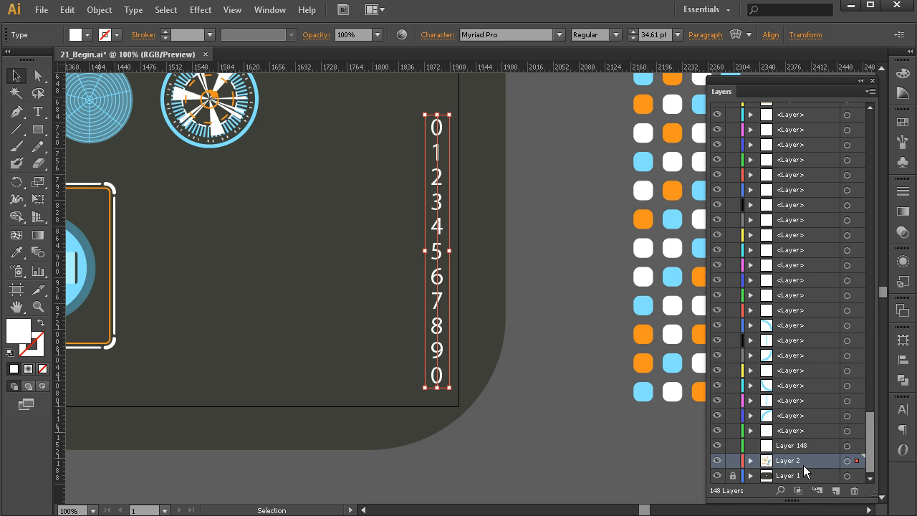
left_click(750, 461)
mouse_move(869, 317)
left_mouse_down()
mouse_move(869, 366)
mouse_move(867, 335)
left_mouse_up()
left_click_drag(798, 399, 804, 213)
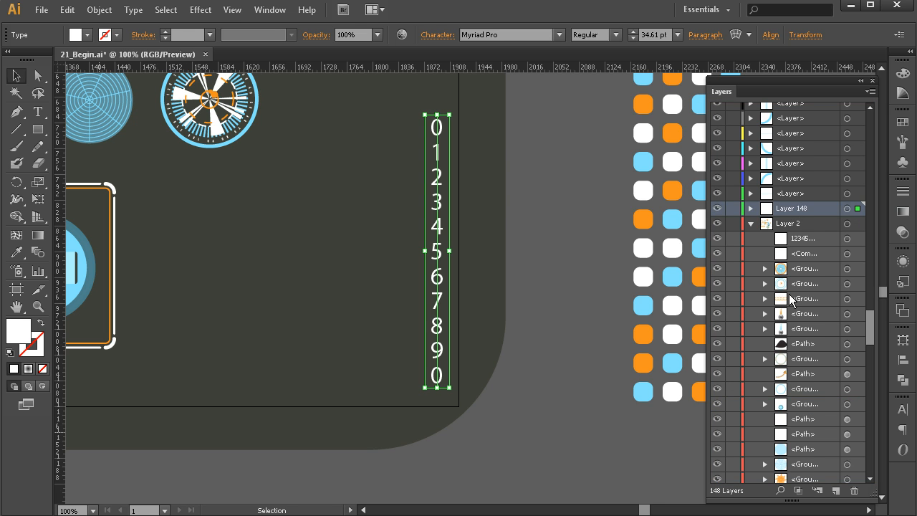
left_click(785, 223)
left_click(750, 223)
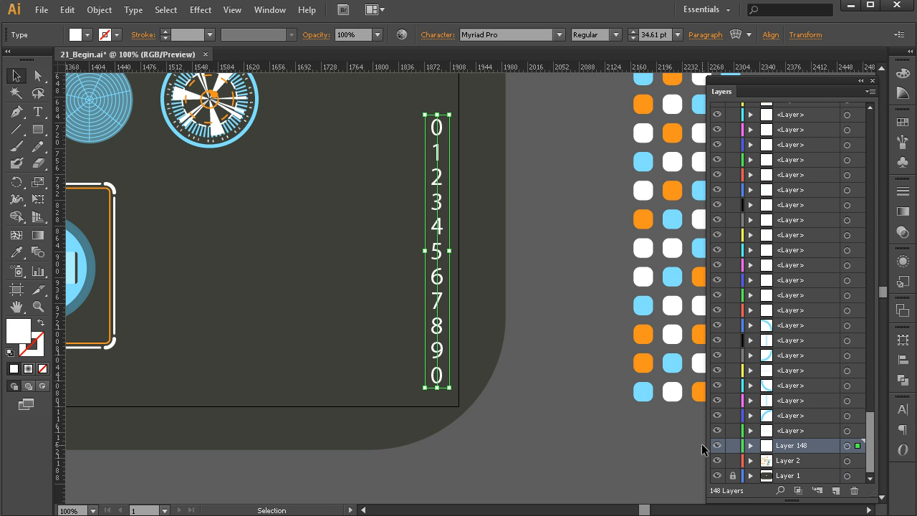
left_click(632, 415)
key("z")
left_click(520, 297, "alt")
left_click(519, 298, "alt")
left_click(506, 307, "alt")
left_click(455, 306, "alt")
left_click_drag(440, 313, 506, 364)
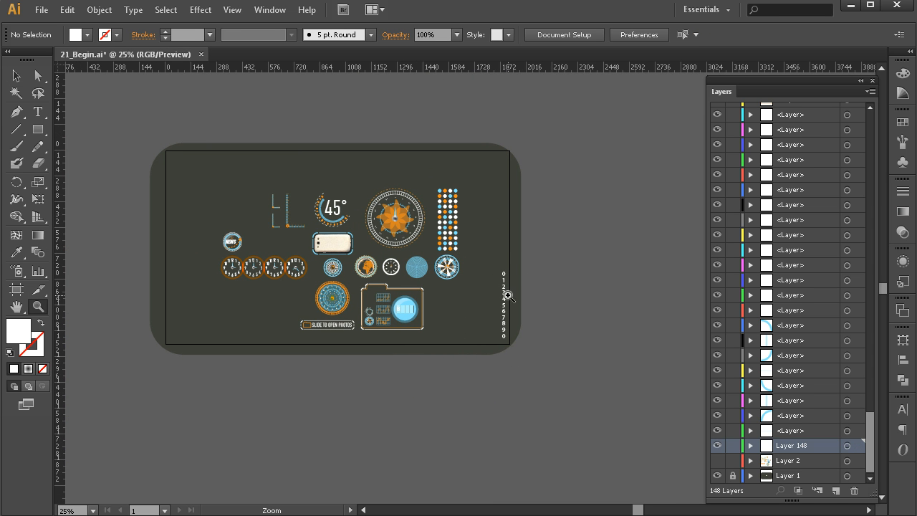
left_click(16, 75)
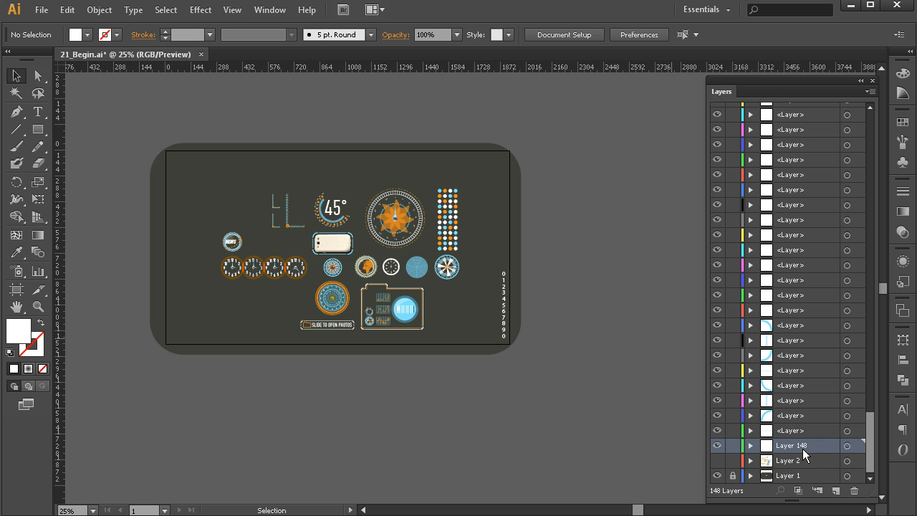
mouse_move(870, 448)
left_mouse_down()
mouse_move(856, 150)
mouse_move(862, 455)
left_mouse_up()
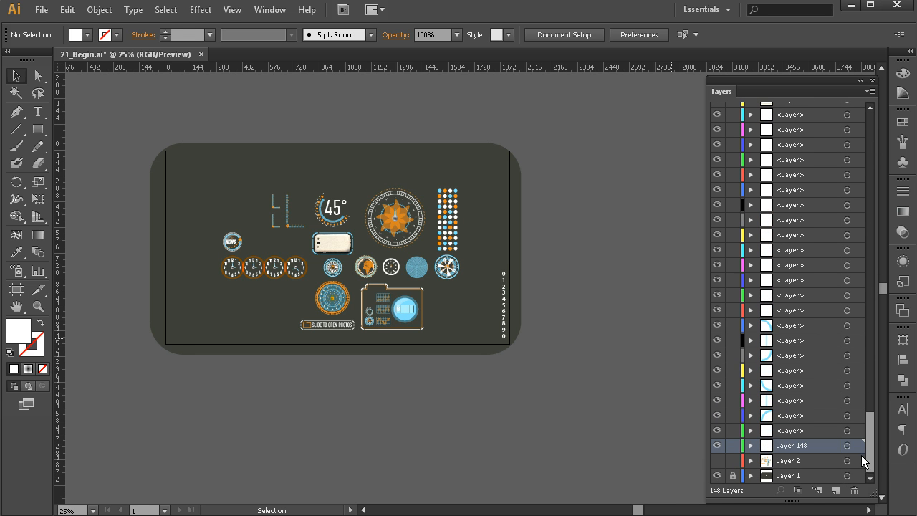
Rename the layer holding the number column as numbers.
key("z")
left_click(533, 319)
left_click(399, 239)
key("space")
left_click_drag(434, 278, 554, 317)
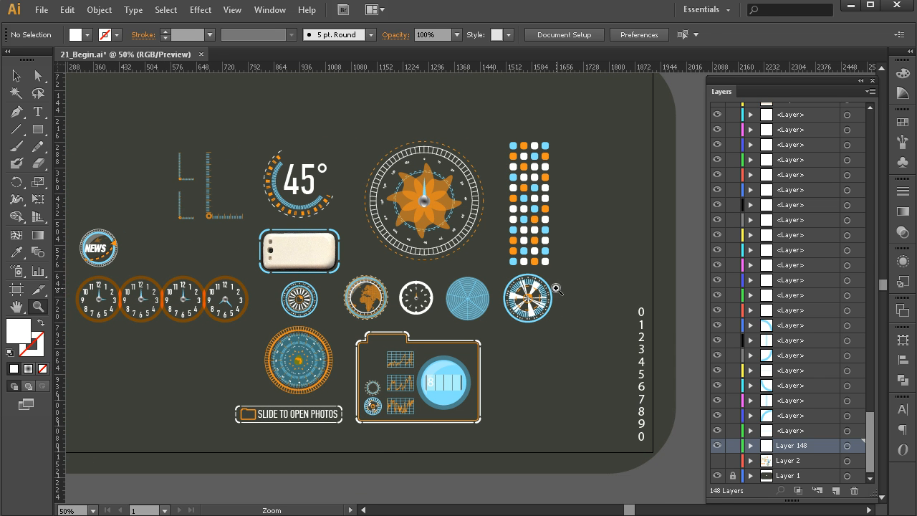
key("v")
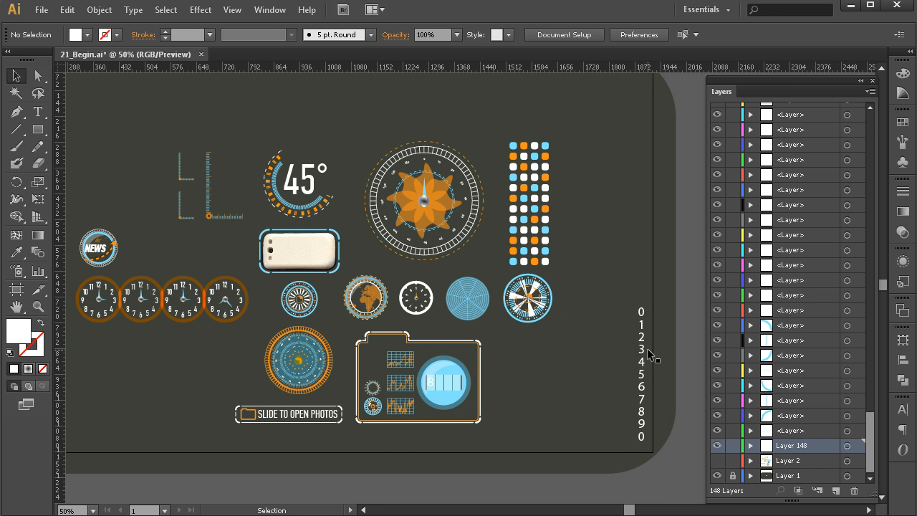
left_click(642, 358)
double_click(791, 447)
type("numbers")
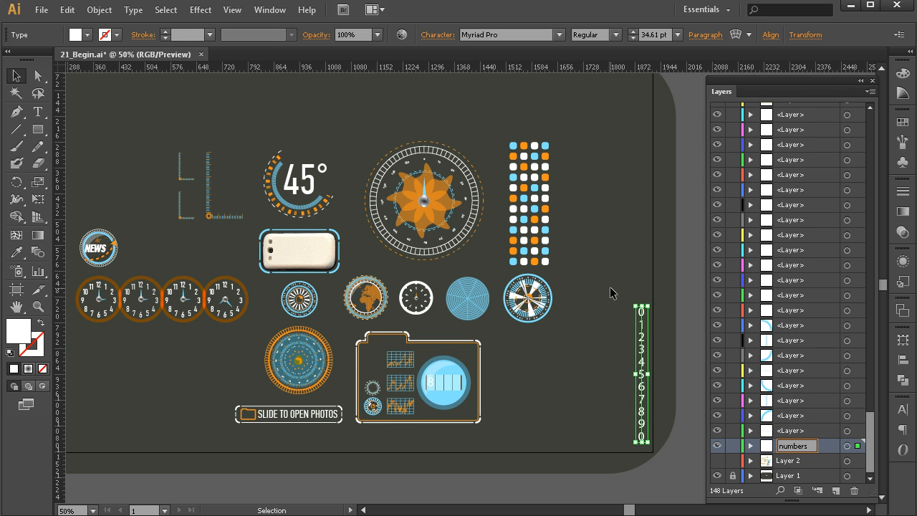
Select the dot grid and rename its layer as apps.
left_click(611, 292)
left_click(546, 244)
double_click(791, 109)
type("apps")
Select the gauge's outer dashed ring and rename its layer as fan outer numbers.
left_click(449, 125)
left_click(442, 148)
left_click_drag(874, 243, 874, 225)
key("z")
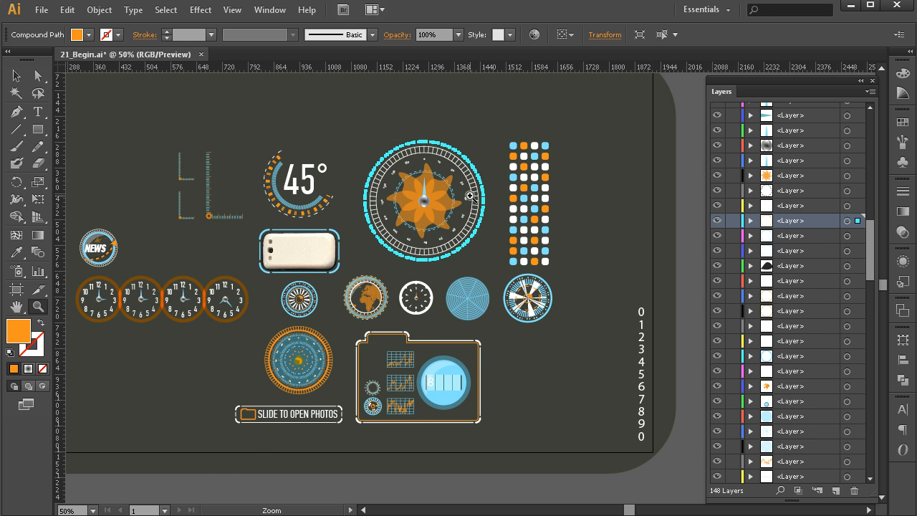
left_click(471, 195)
left_click(455, 279)
left_click(455, 279)
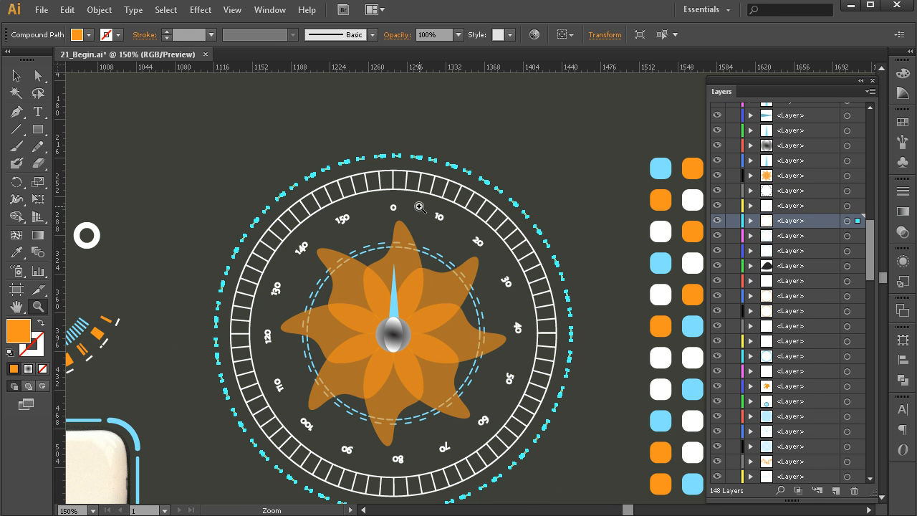
double_click(801, 222)
type("fan out")
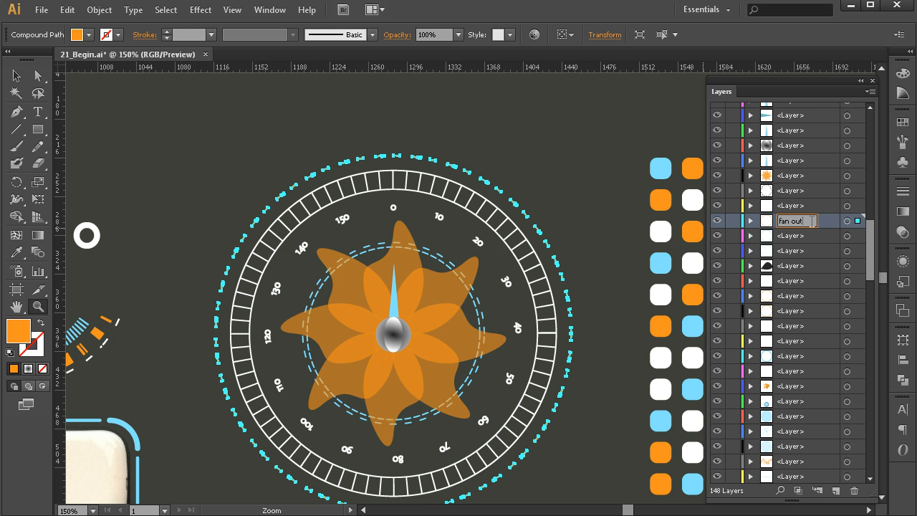
type("er numver")
key("BackSpace")
key("BackSpace")
key("BackSpace")
type("bers")
left_click(816, 235)
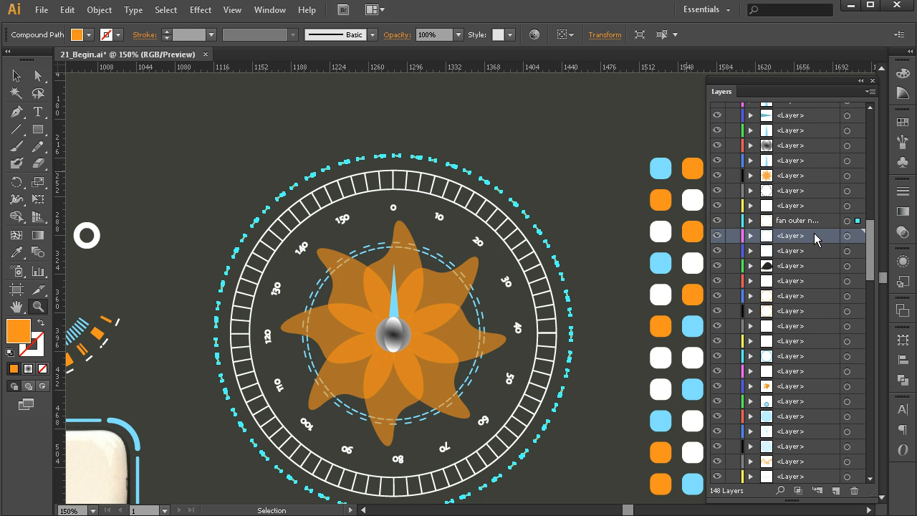
Select the gauge's segmented double ring and rename its layer as fan double stroke.
left_click(17, 75)
left_click(449, 213)
left_click(506, 275)
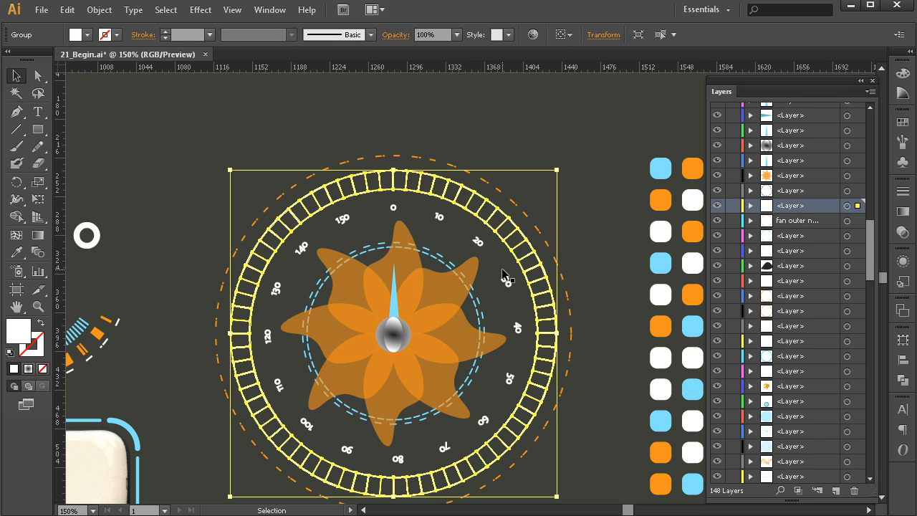
double_click(806, 208)
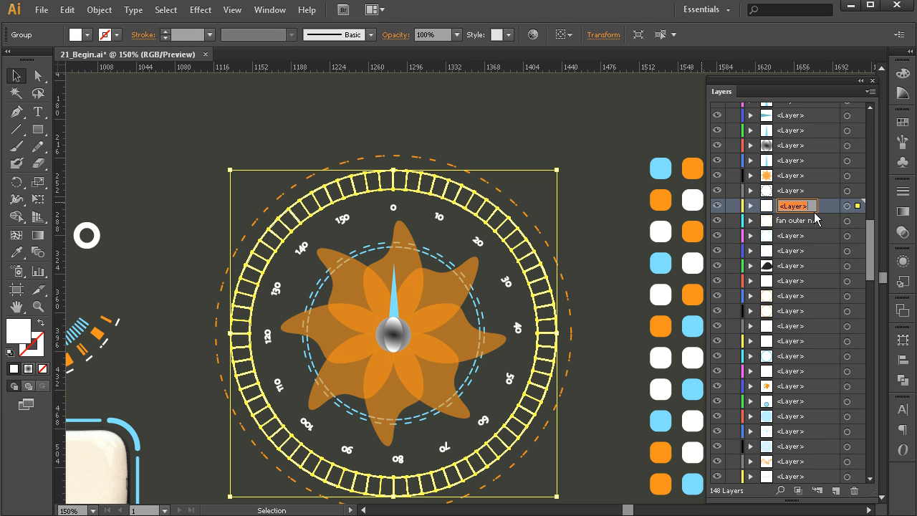
type("fan do")
type("uble")
type(" stroke")
left_click(630, 158)
Select the gauge's inner number ring and rename its layer as fan inner num.
left_click(448, 218)
left_click(450, 223)
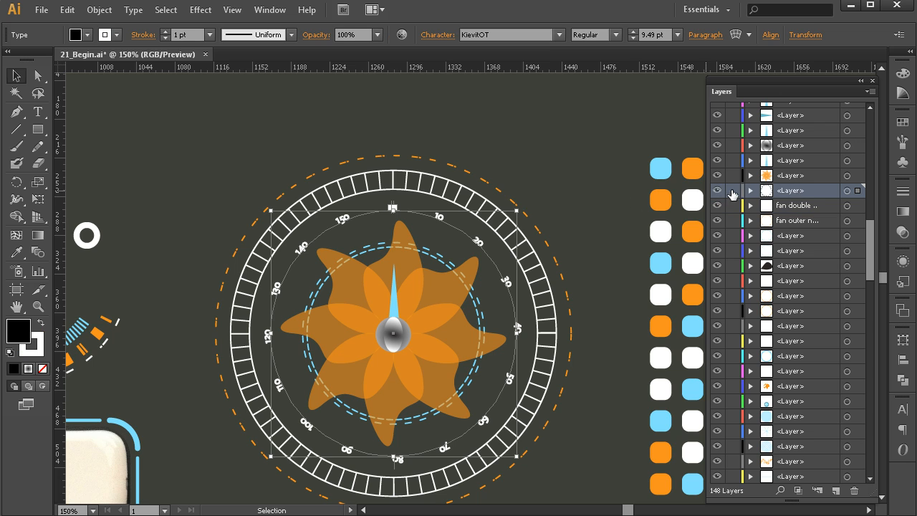
double_click(795, 191)
type("fan inner f")
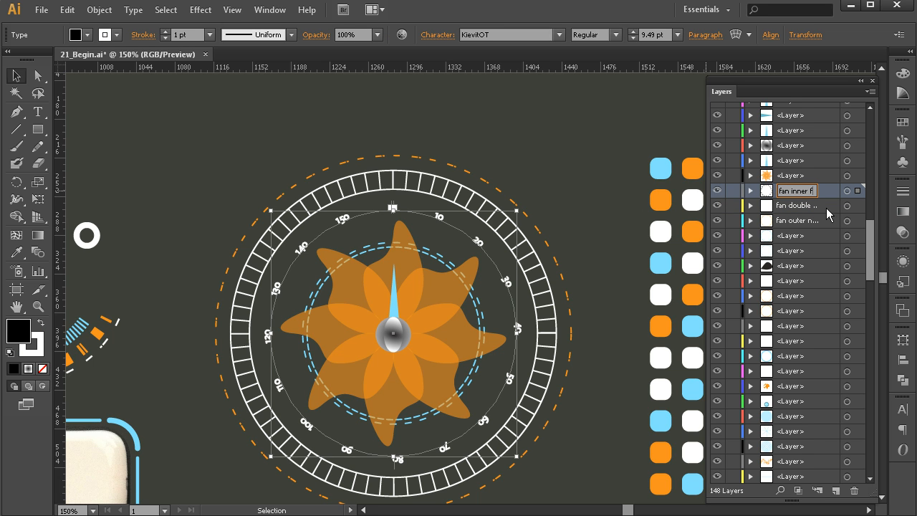
type("numbers")
left_click(583, 168)
Select the orange fan shape in the gauge and rename its layer as fan.
left_click(445, 290)
double_click(792, 175)
type("fan")
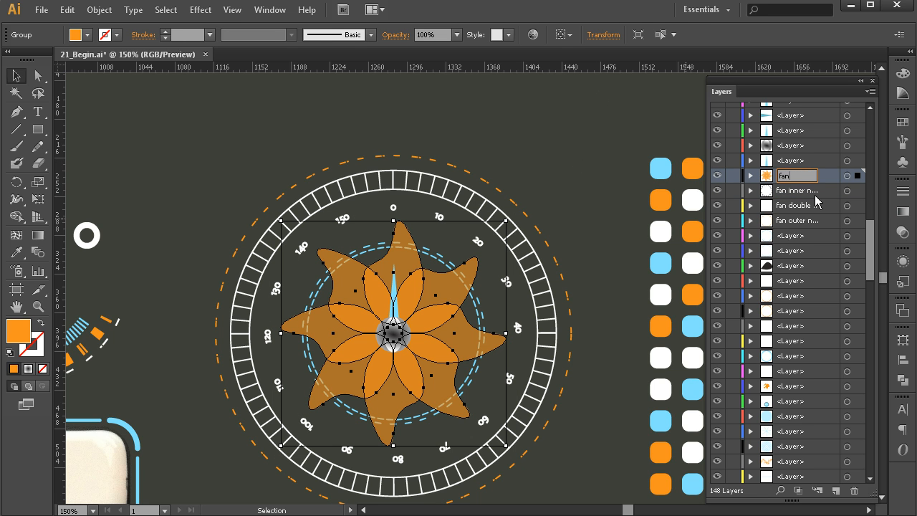
left_click(639, 159)
Select the gauge's needle and rename its layer as fan needle.
left_click(394, 290)
double_click(791, 161)
type("fan")
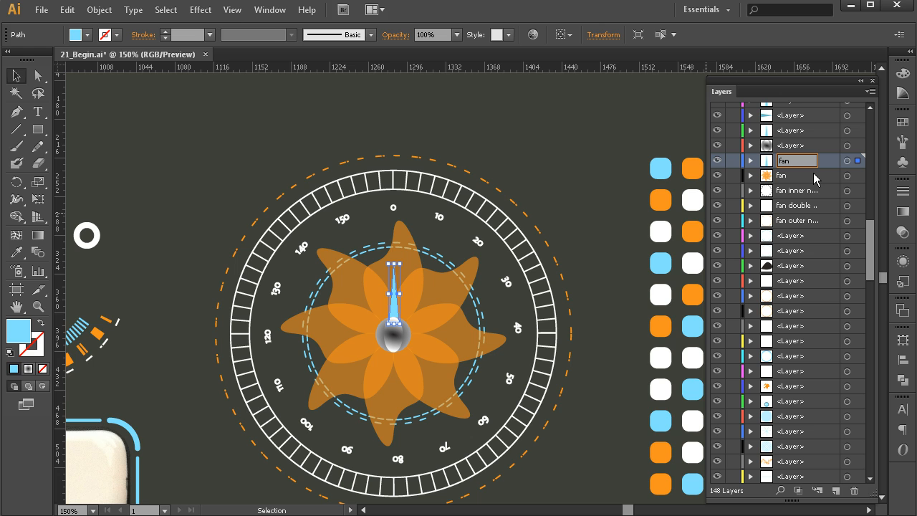
type(" needle")
left_click(551, 158)
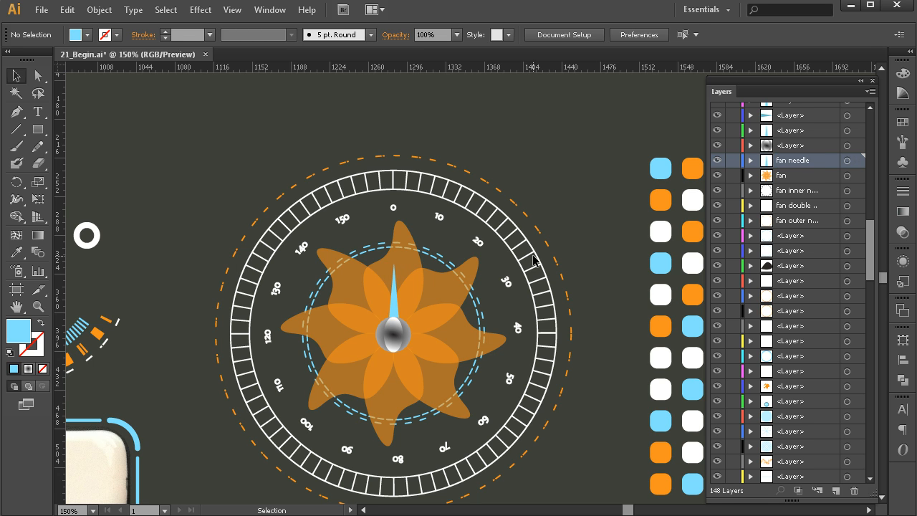
key("z")
left_click(451, 323, "alt")
left_click(465, 317, "alt")
left_click(465, 317, "alt")
left_click_drag(427, 319, 484, 275)
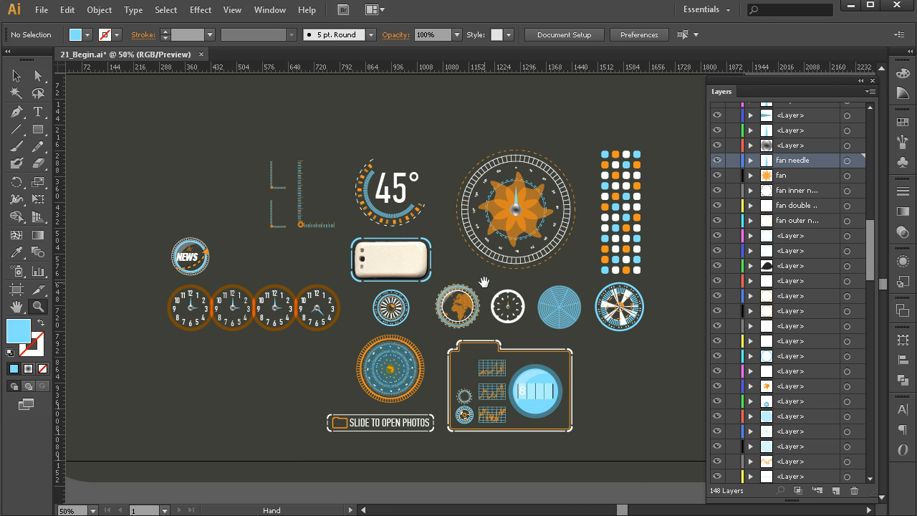